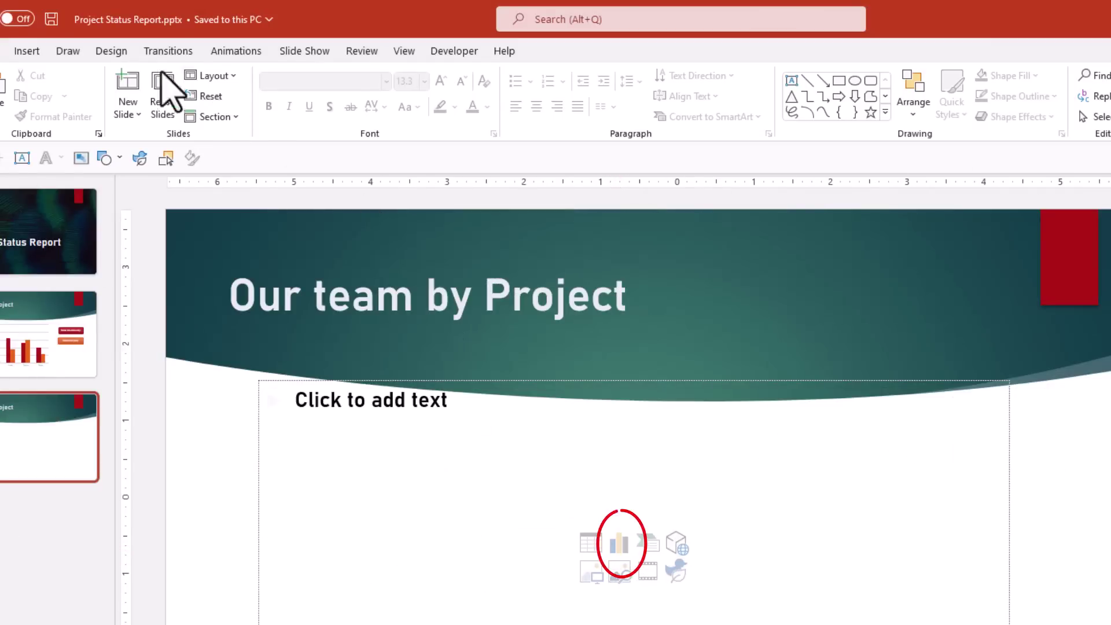
Insert a clustered column chart for Alpha, Gamma, Phy and Delta, and select it
left_click(27, 51)
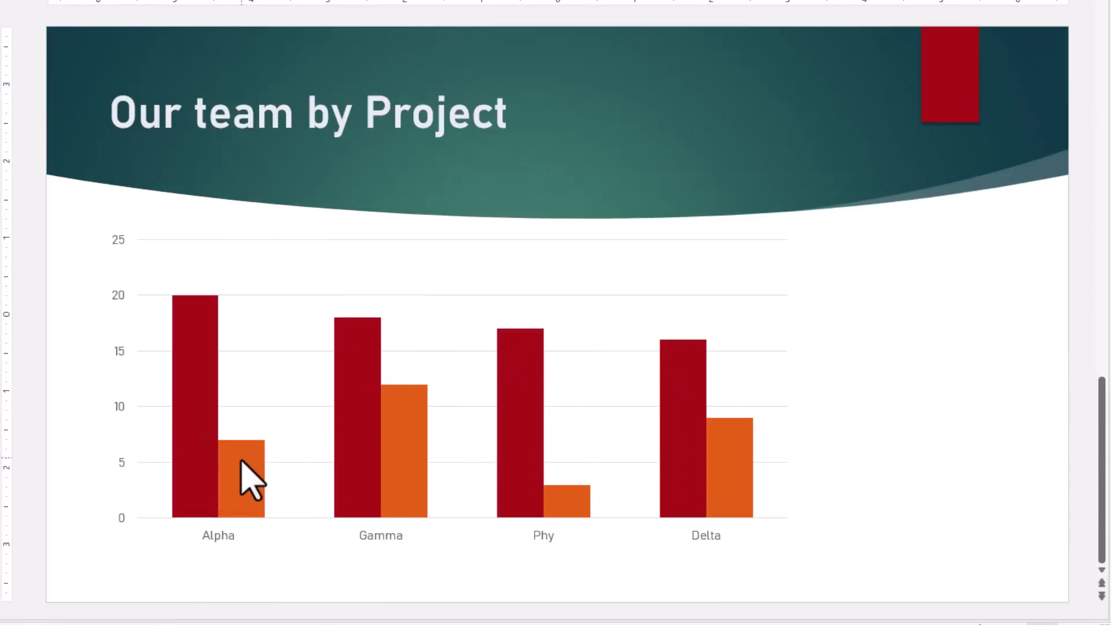
mouse_move(242, 475)
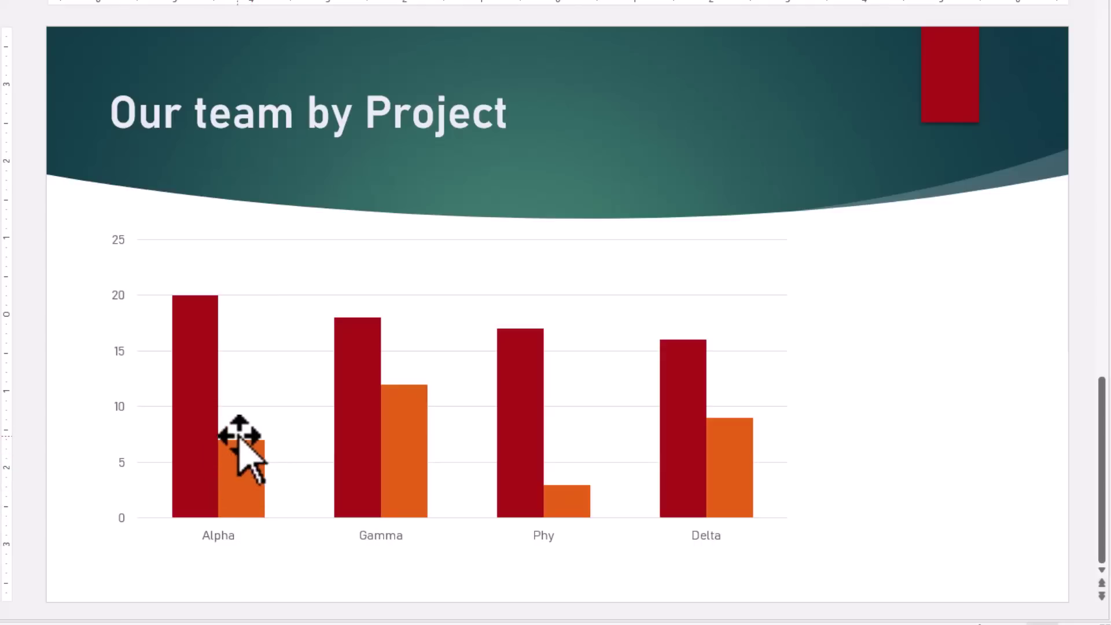
left_click(248, 241)
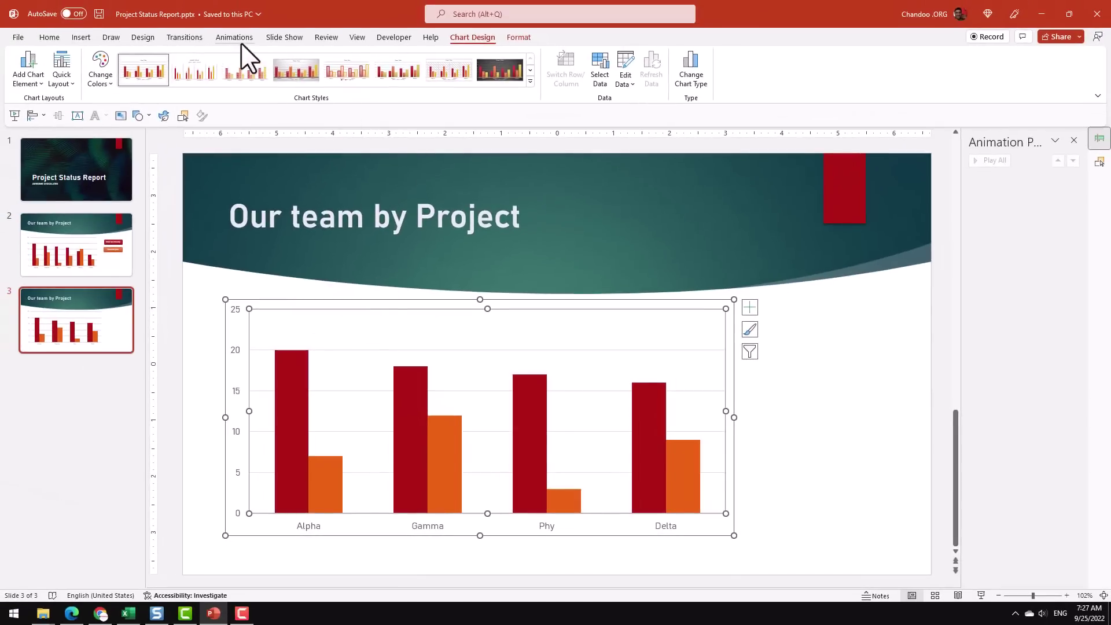
Apply the Float Out exit animation to the selected chart
left_click(237, 38)
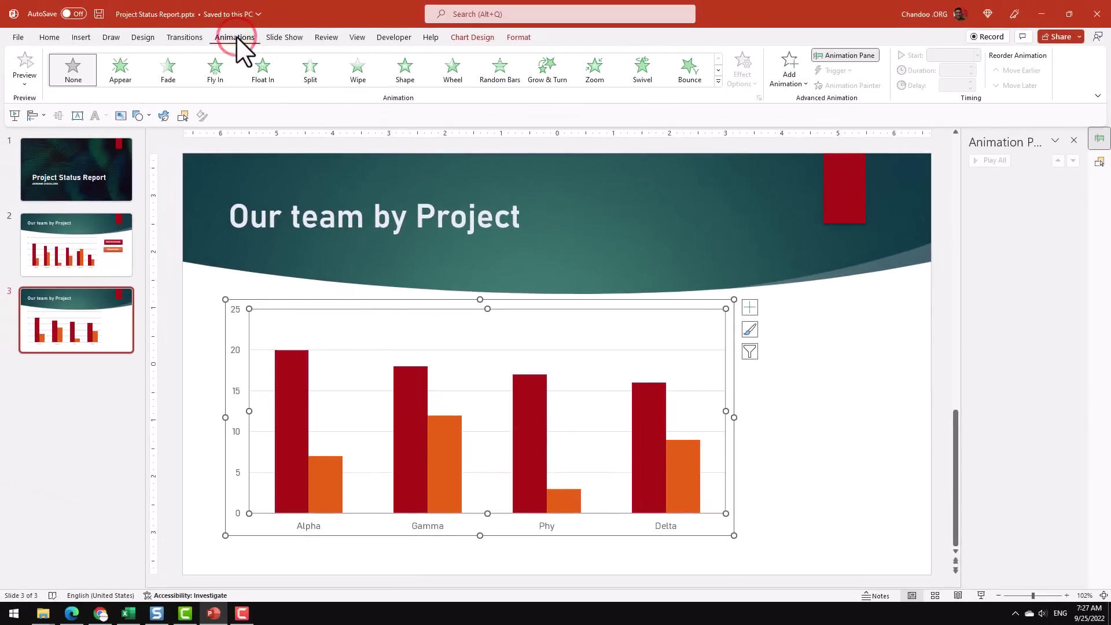
left_click(717, 82)
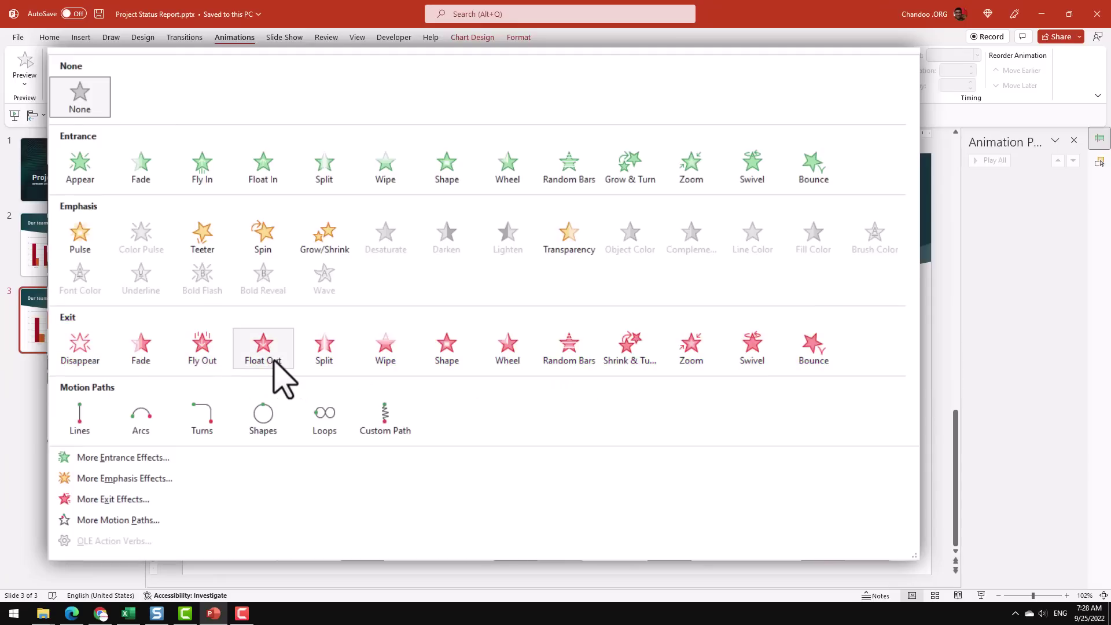
left_click(257, 354)
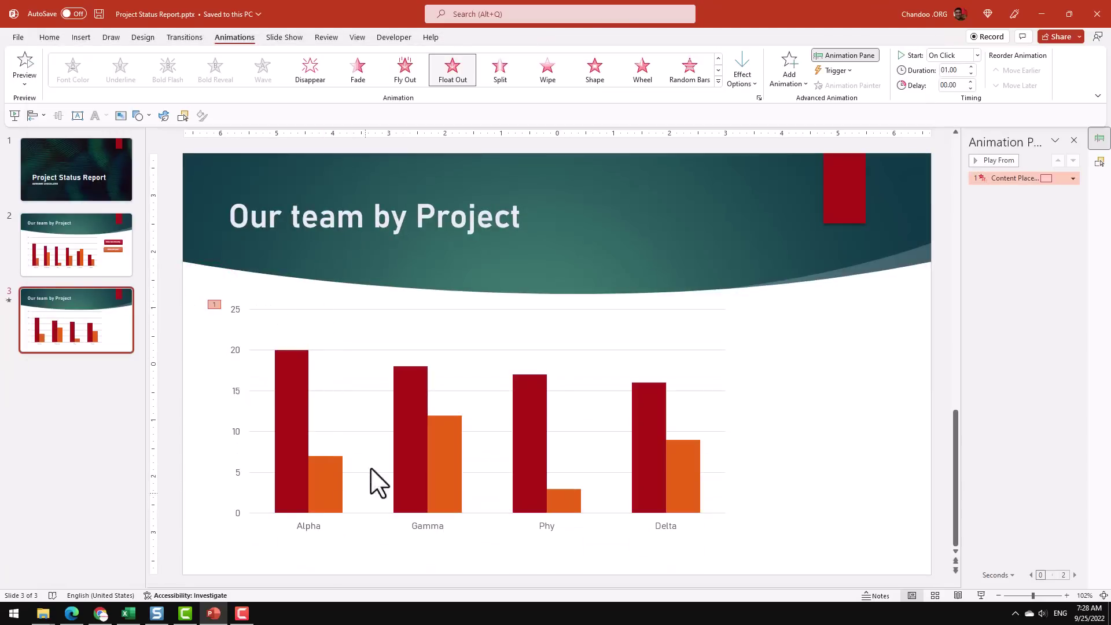
left_click(322, 300)
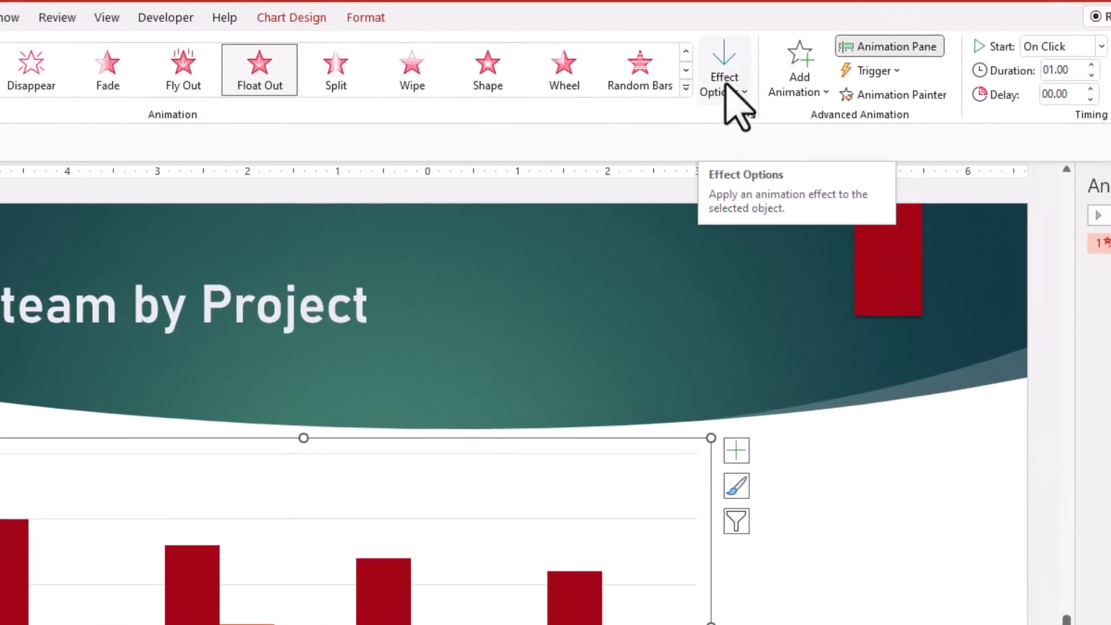
Set the chart's Float Out effect sequence to By Series
left_click(728, 90)
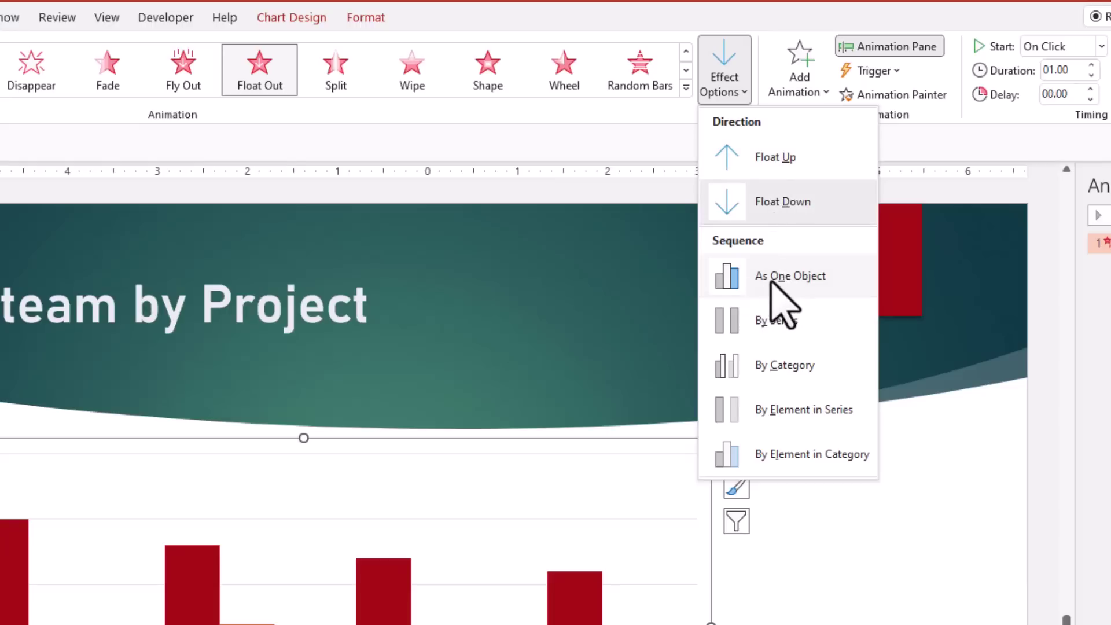
left_click(777, 321)
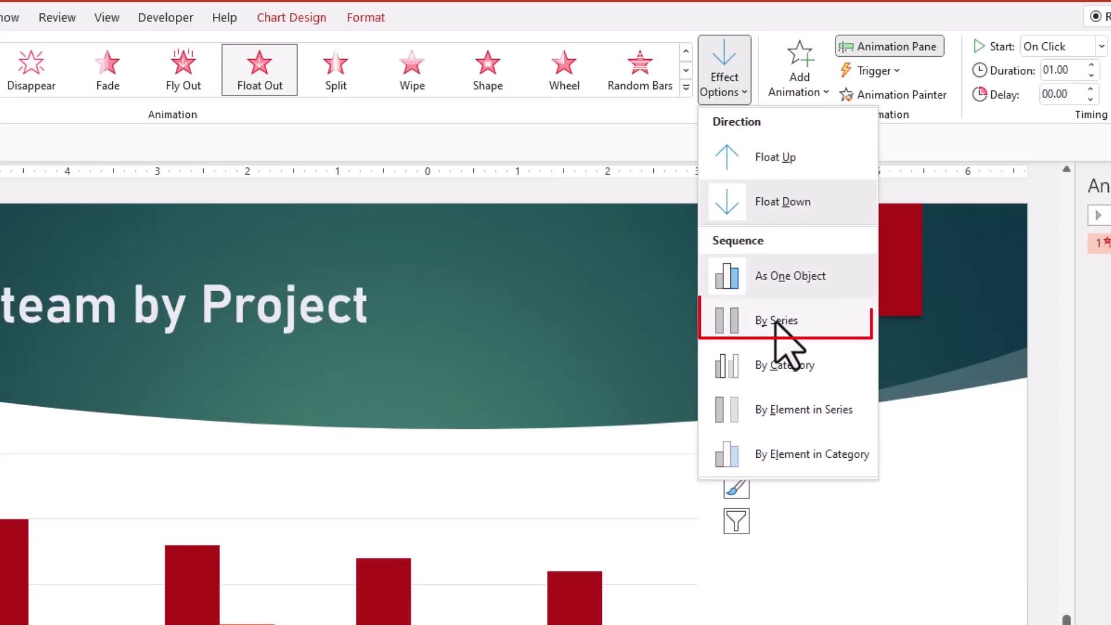
left_click(777, 320)
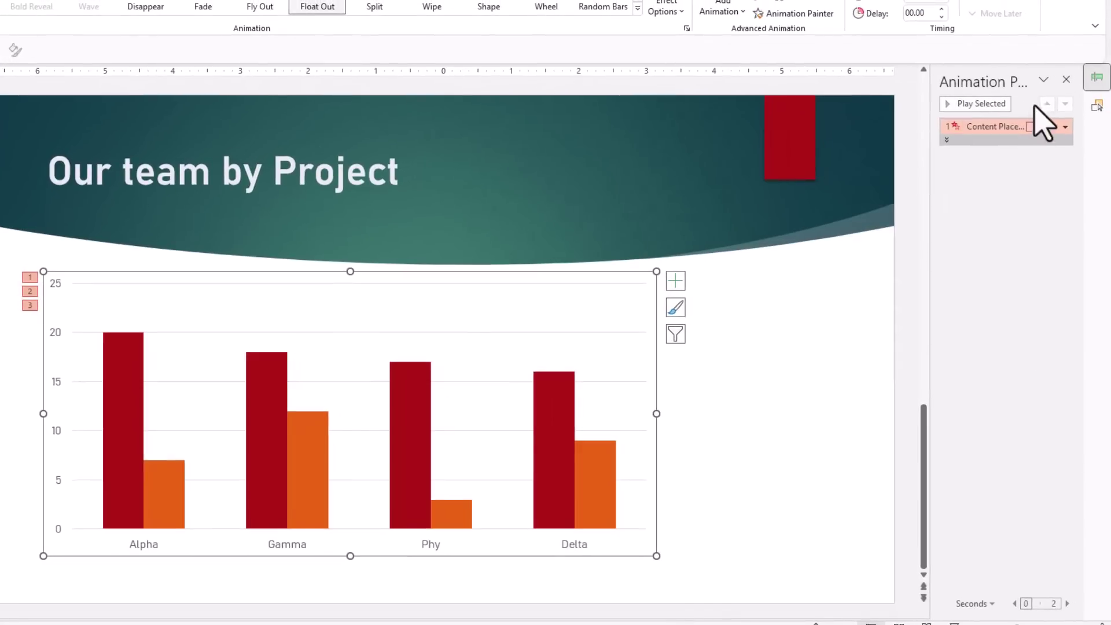
Delete animation steps 3 and 2, keeping only the orange series' Float Out, and preview it
left_click(947, 140)
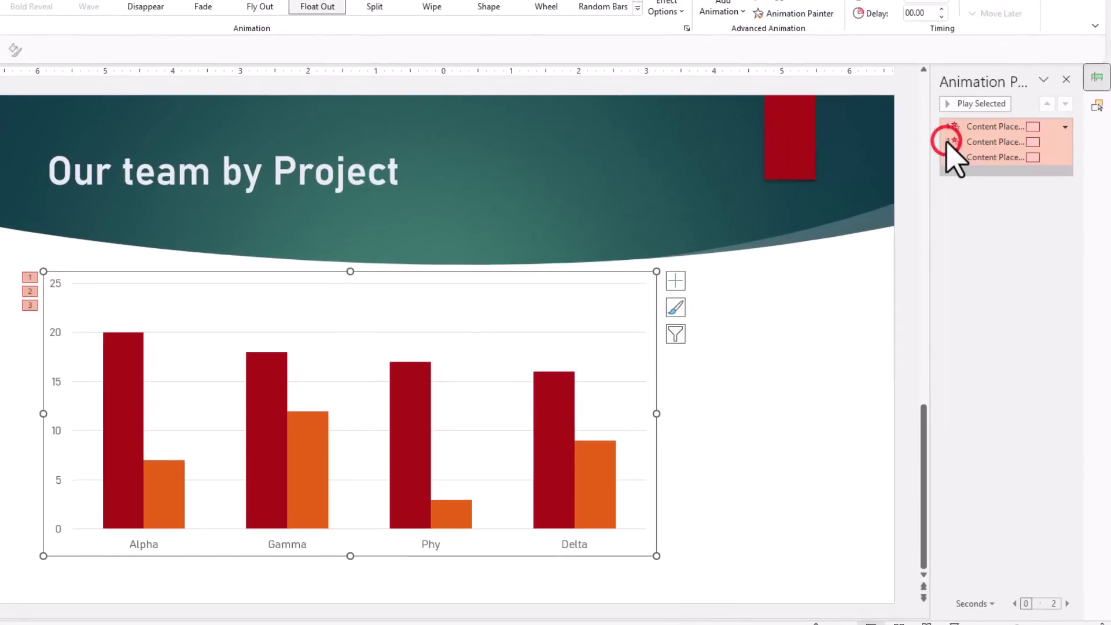
left_click_drag(993, 148, 973, 127)
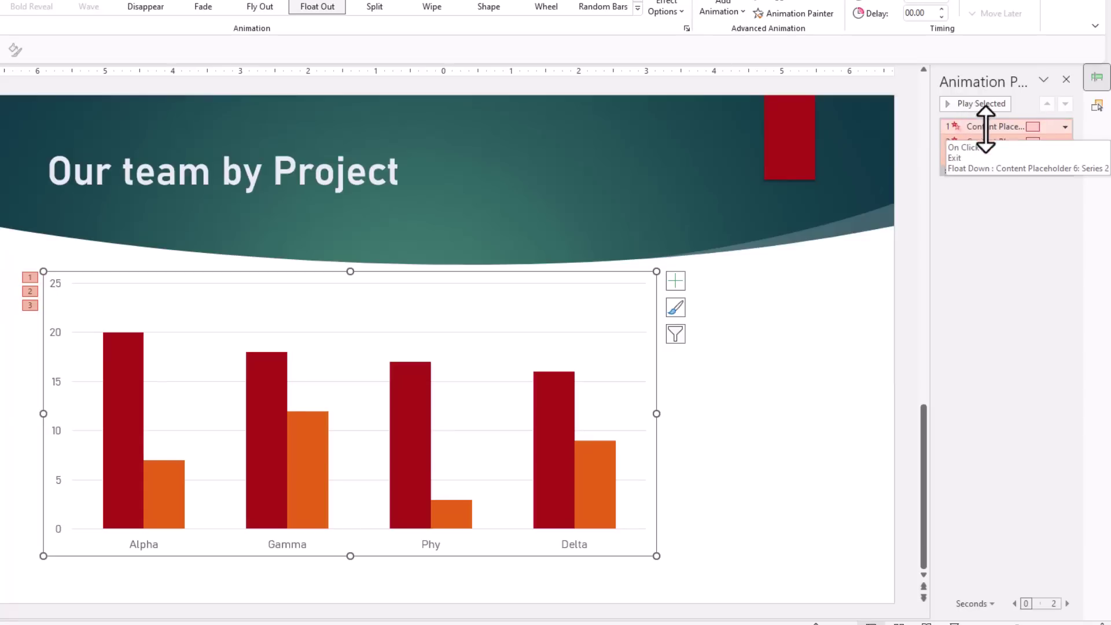
left_click(986, 142)
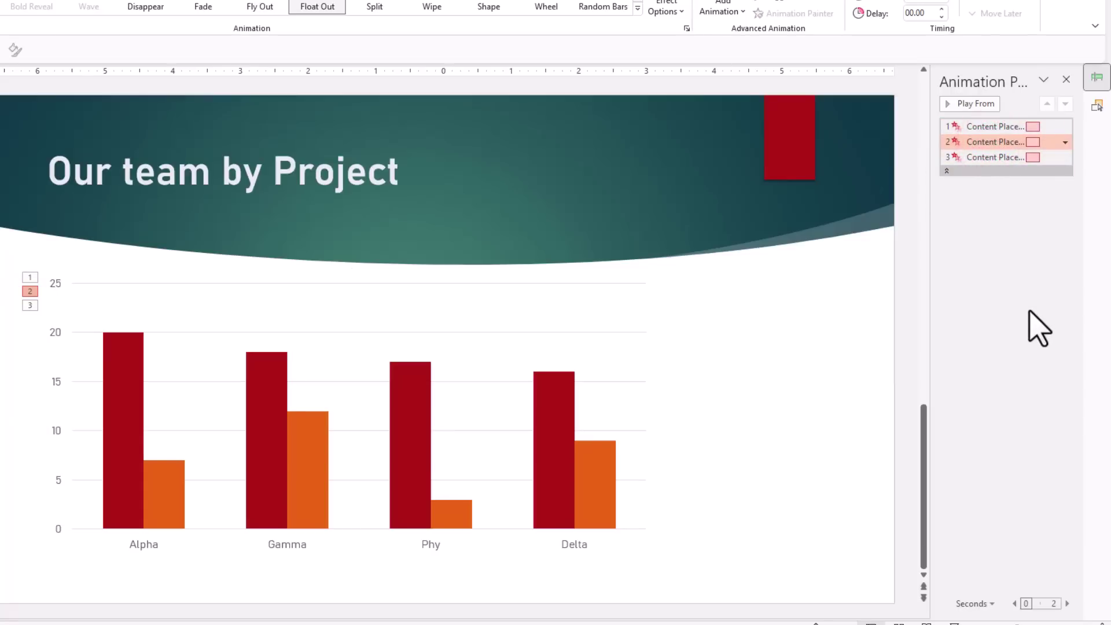
key("Delete")
left_click(986, 143)
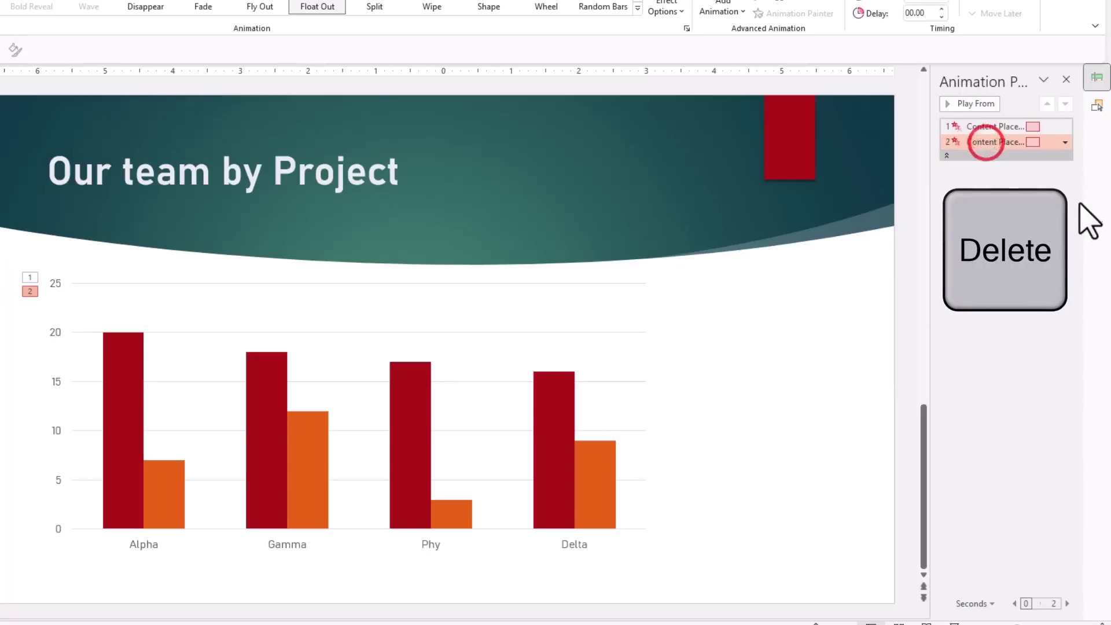
key("Delete")
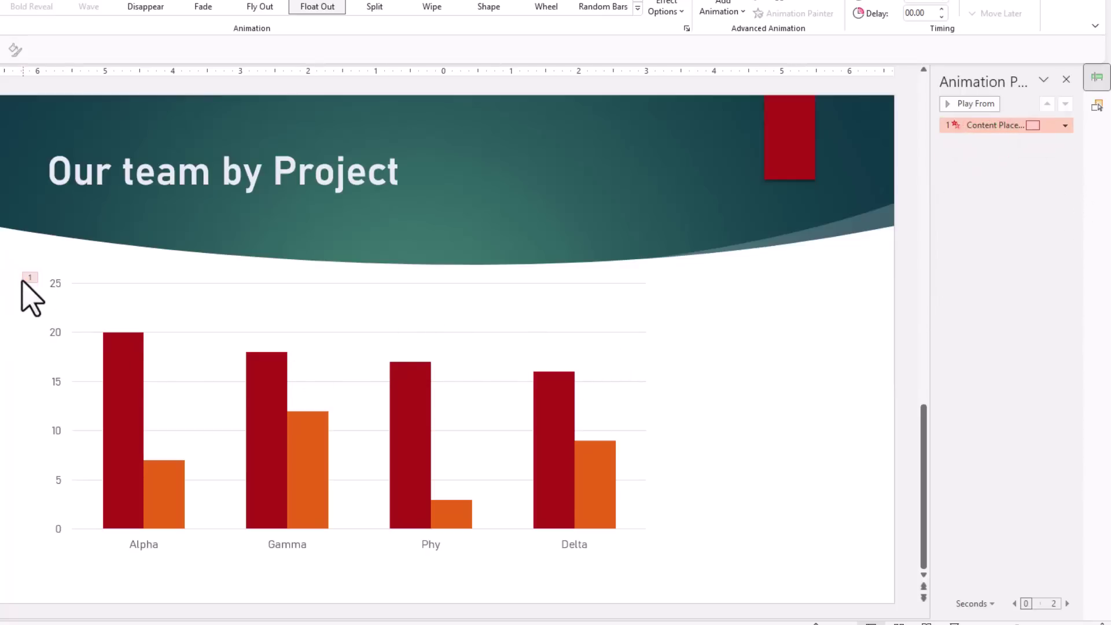
left_click(961, 104)
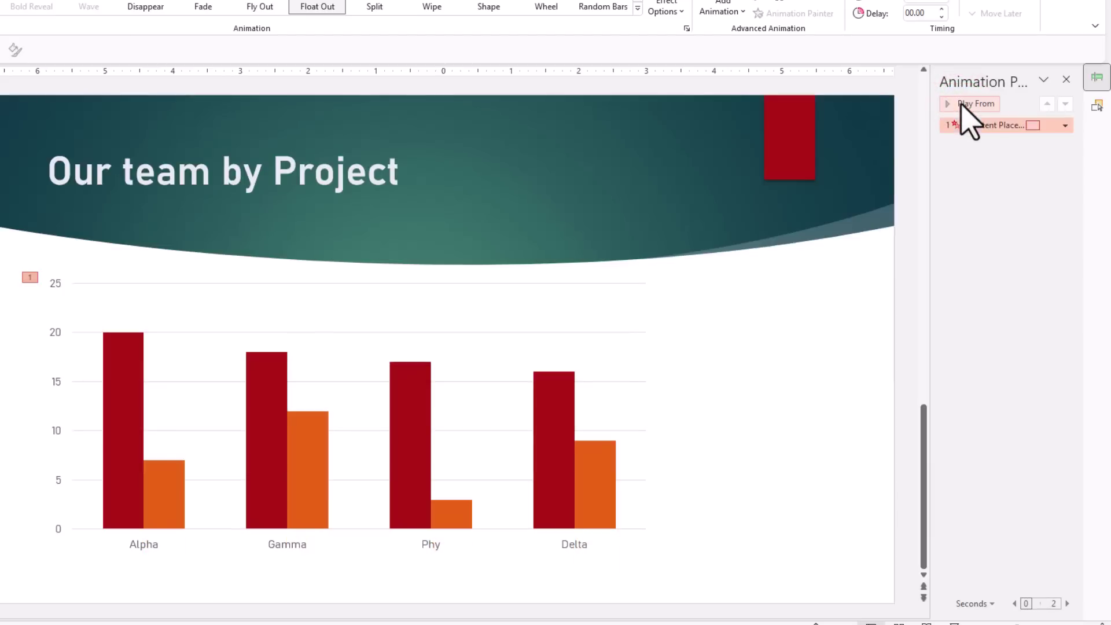
left_click(726, 327)
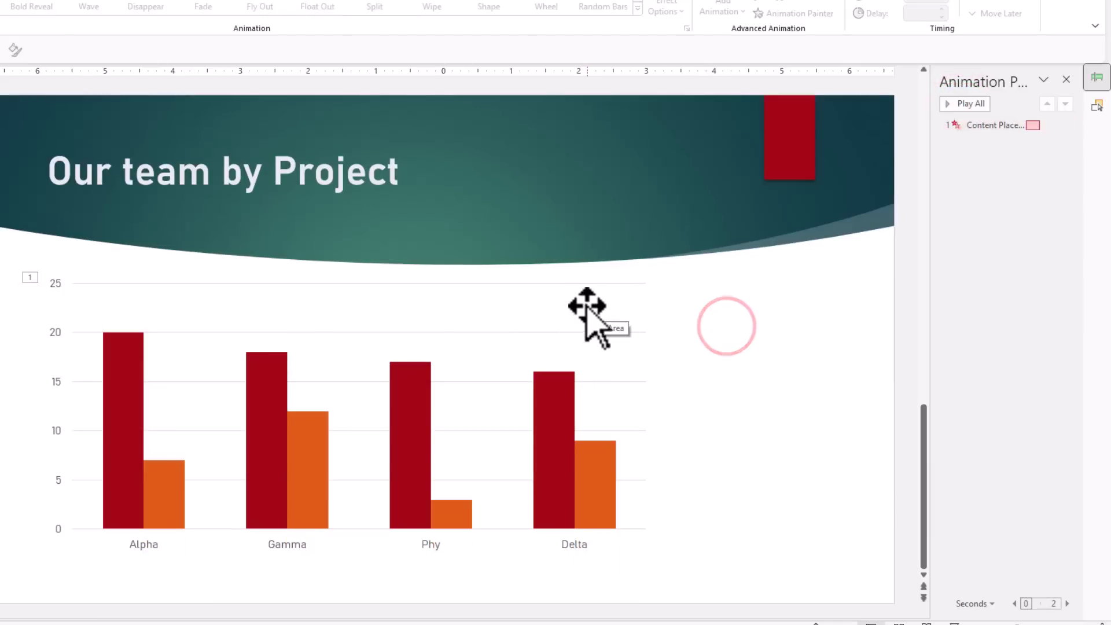
Add a Float In entrance animation to the chart and preview its animations
left_click(586, 307)
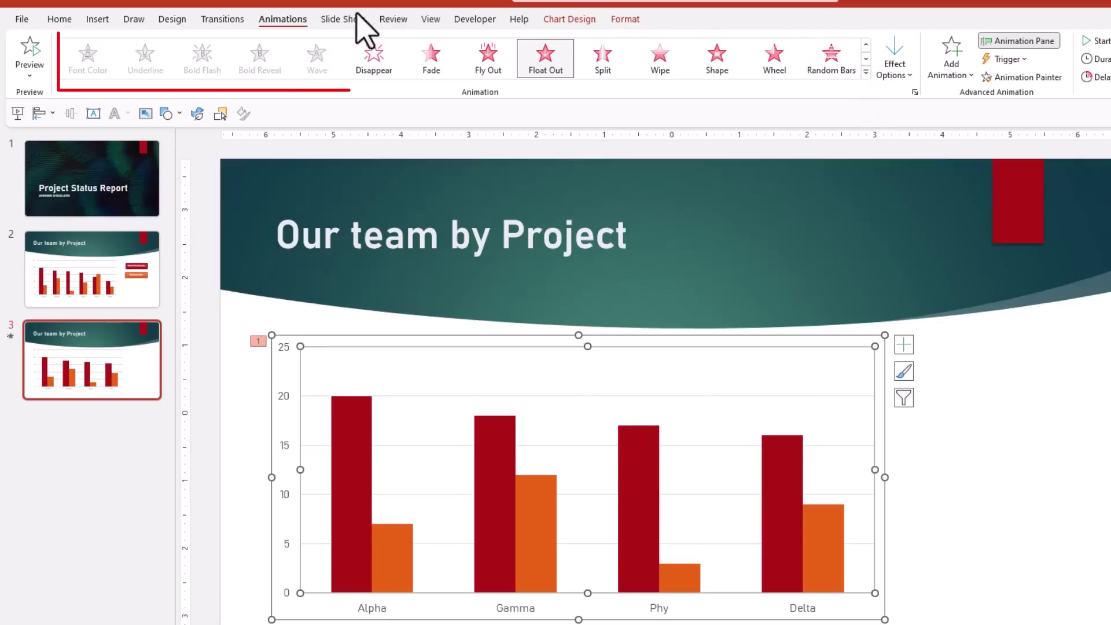
left_click(952, 74)
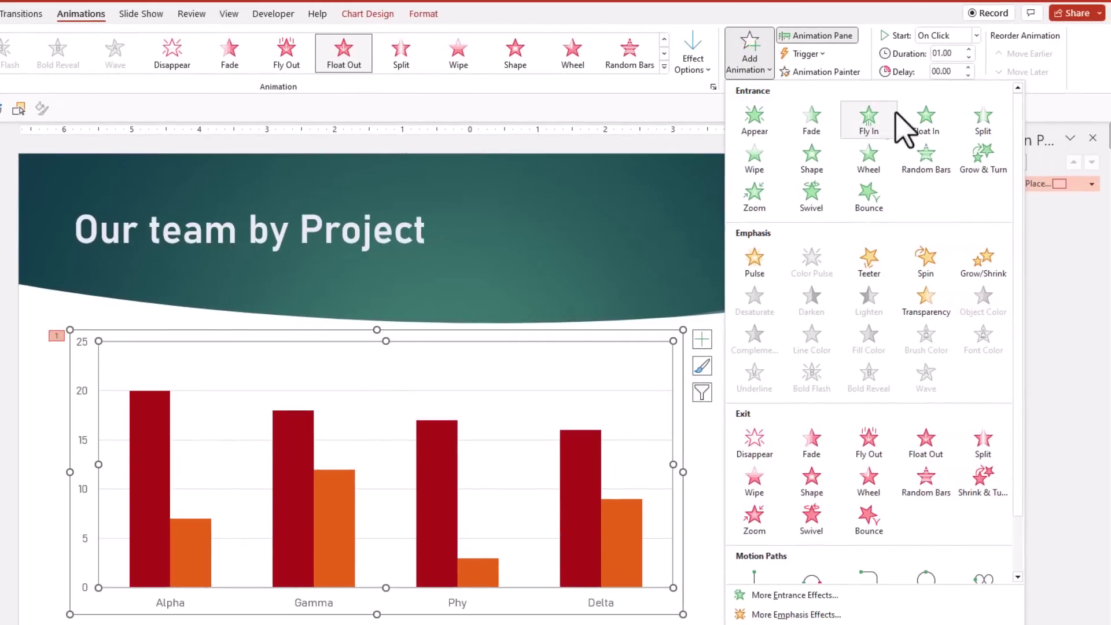
left_click(926, 117)
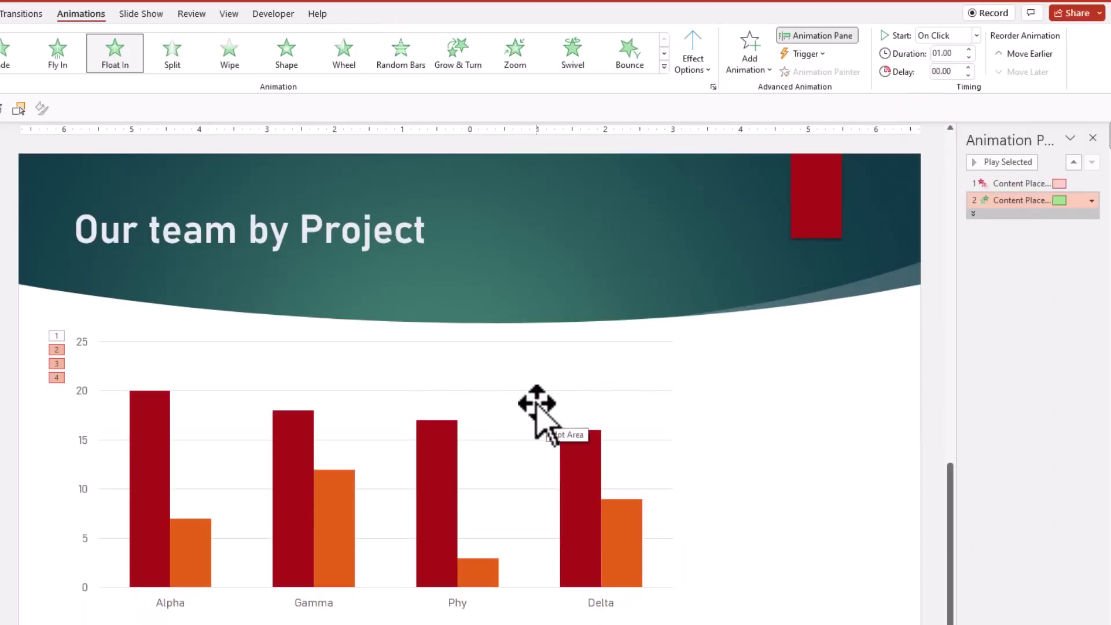
left_click(670, 342)
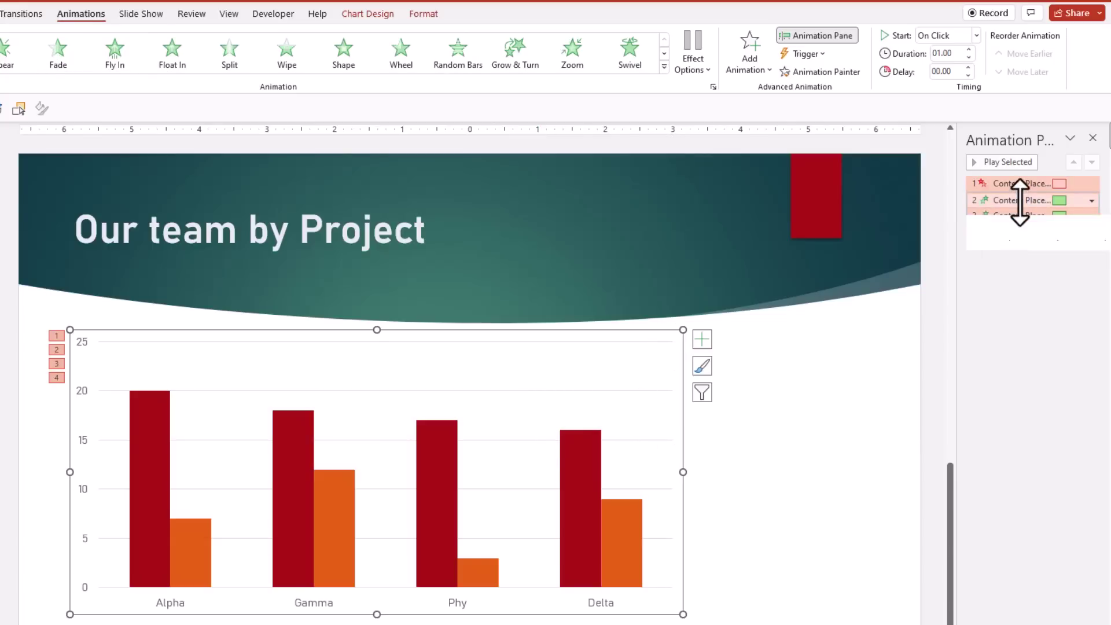
left_click(1002, 163)
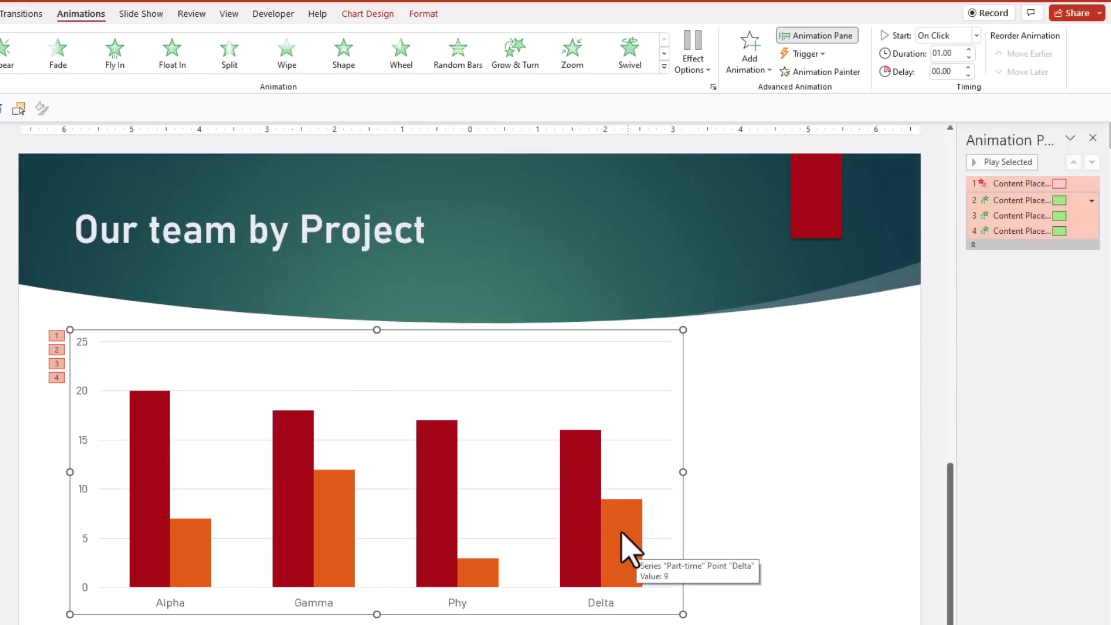
Delete the extra Float In entries, leaving the orange series' exit and entrance, then preview
left_click(1019, 200)
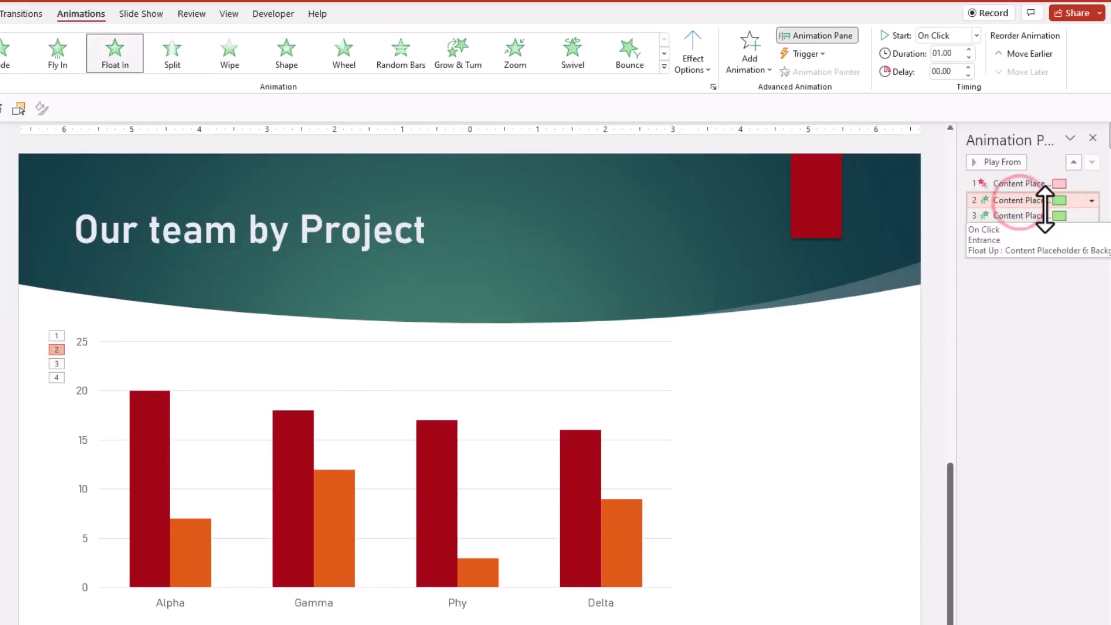
left_click_drag(1045, 209, 1015, 213)
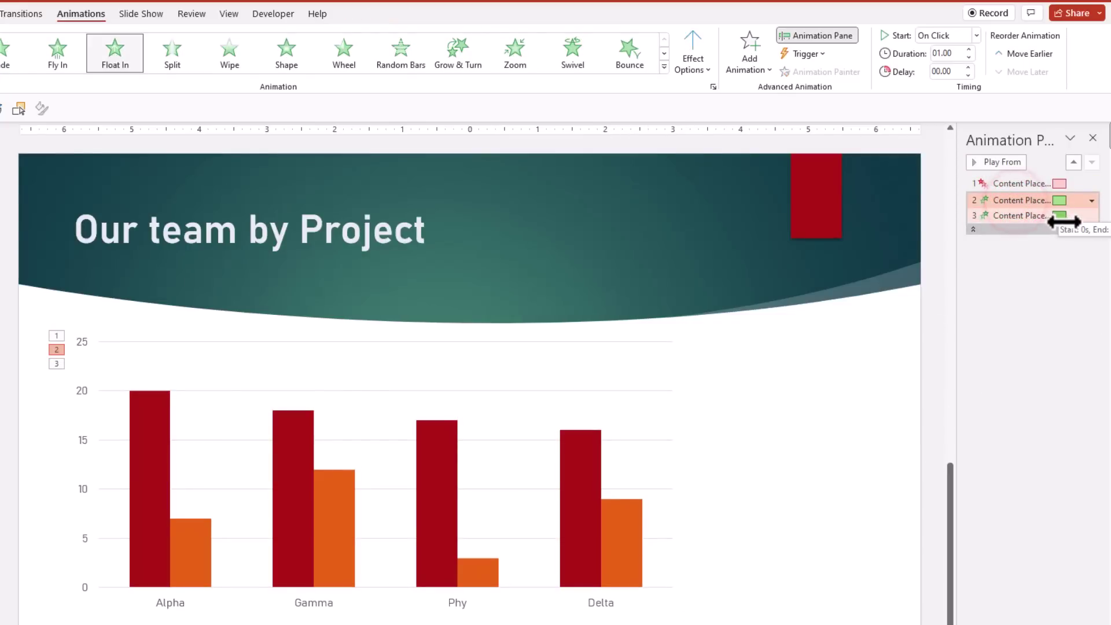
key("Delete")
left_click(991, 293)
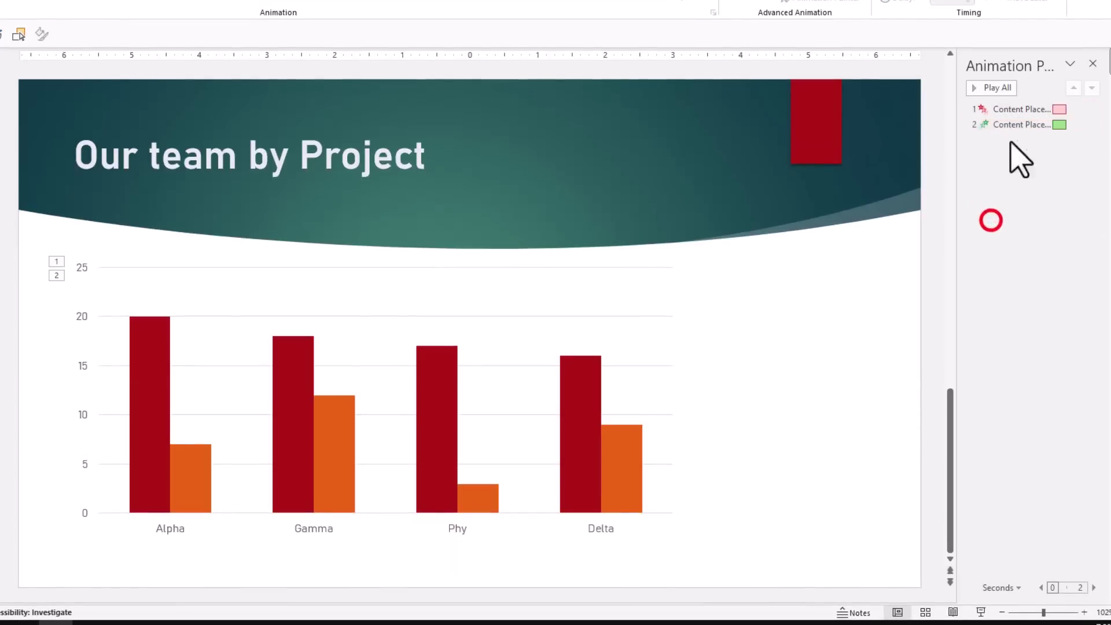
left_click(988, 88)
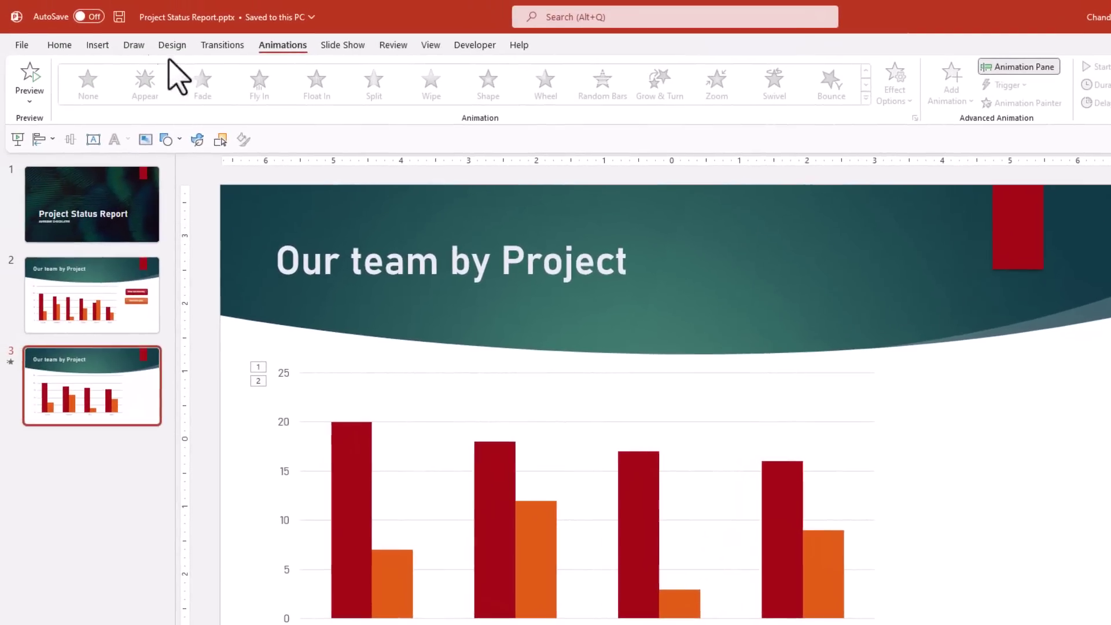
Draw a rounded rectangle right of the chart, duplicate it, and style the copy orange
left_click(97, 44)
left_click(266, 98)
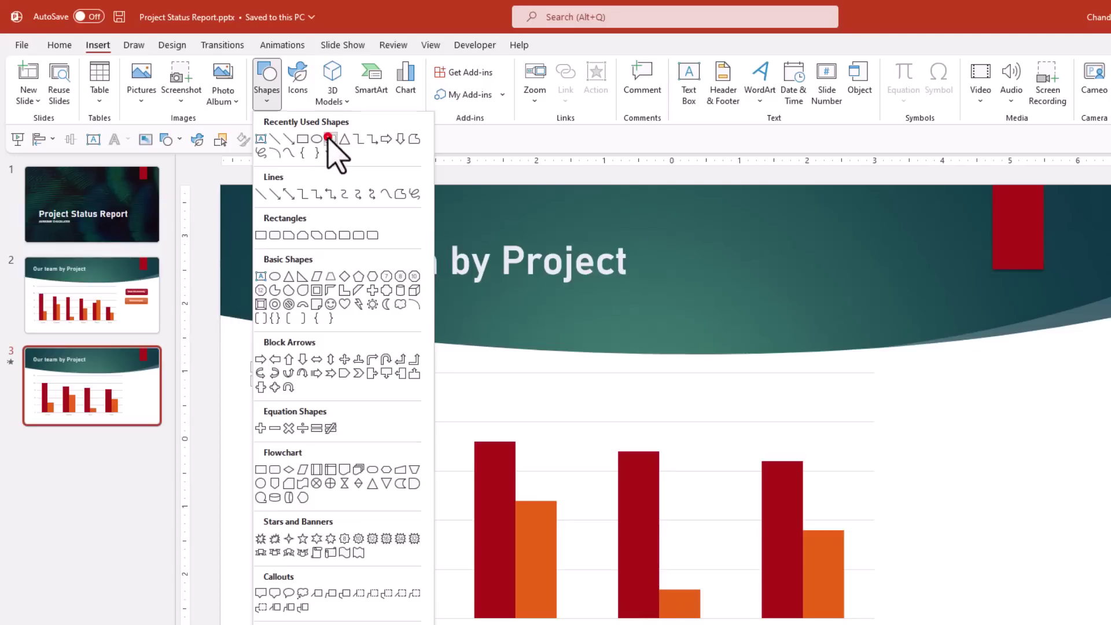
left_click(328, 139)
left_click_drag(924, 381, 1091, 431)
key("ctrl+d")
left_click(488, 111)
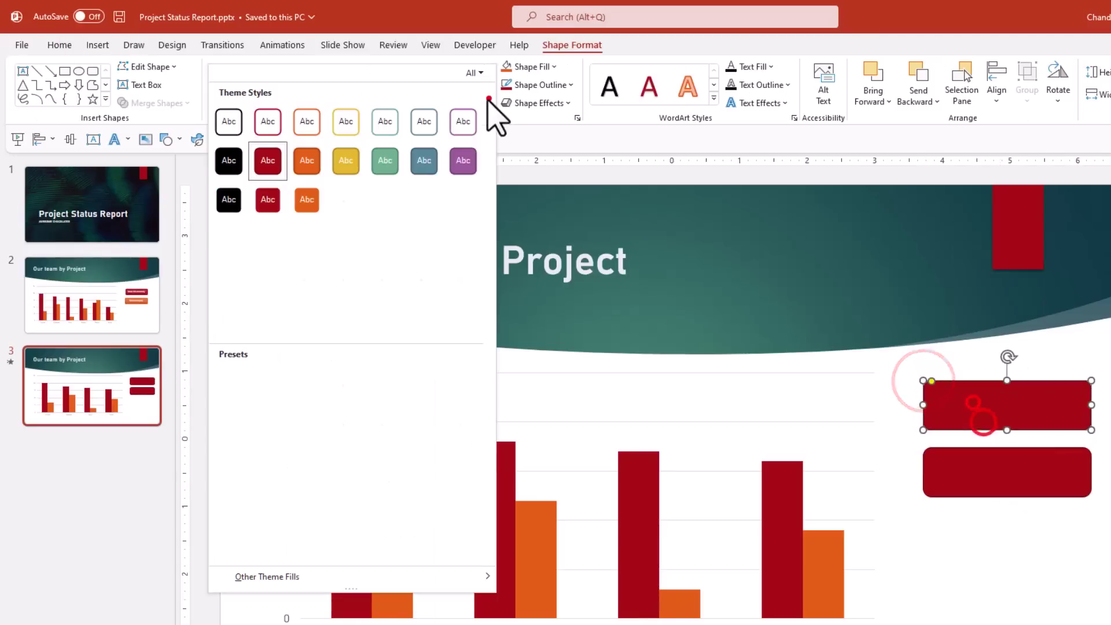
left_click(489, 98)
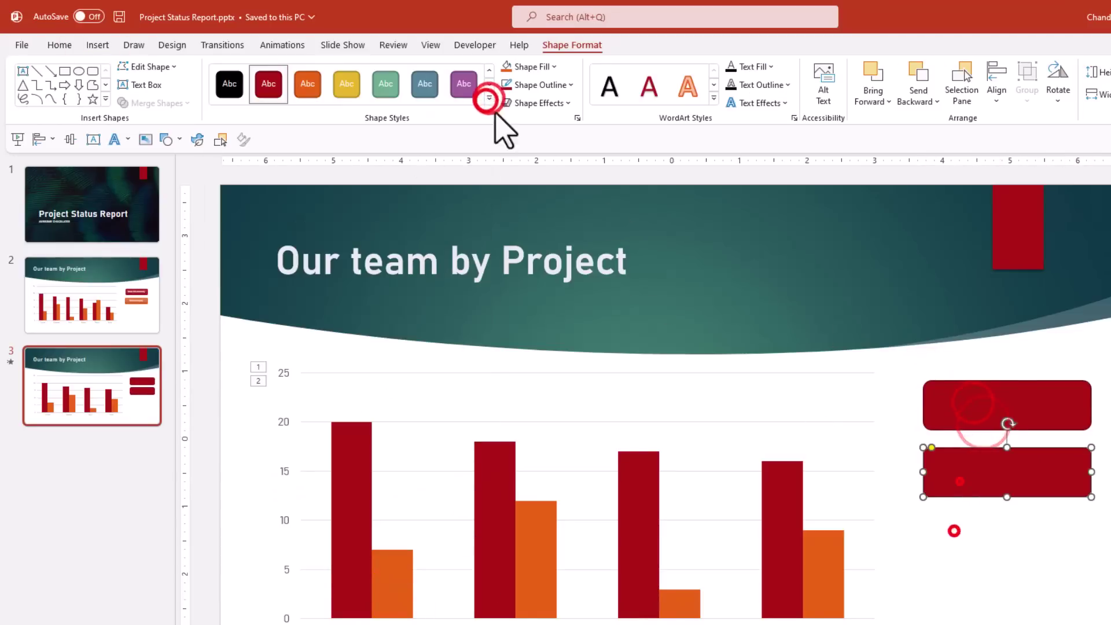
Label the buttons 'Show full-time only' and 'Show Everyone'
left_click(963, 409)
type("Show full-time only")
left_click(961, 476)
type("S")
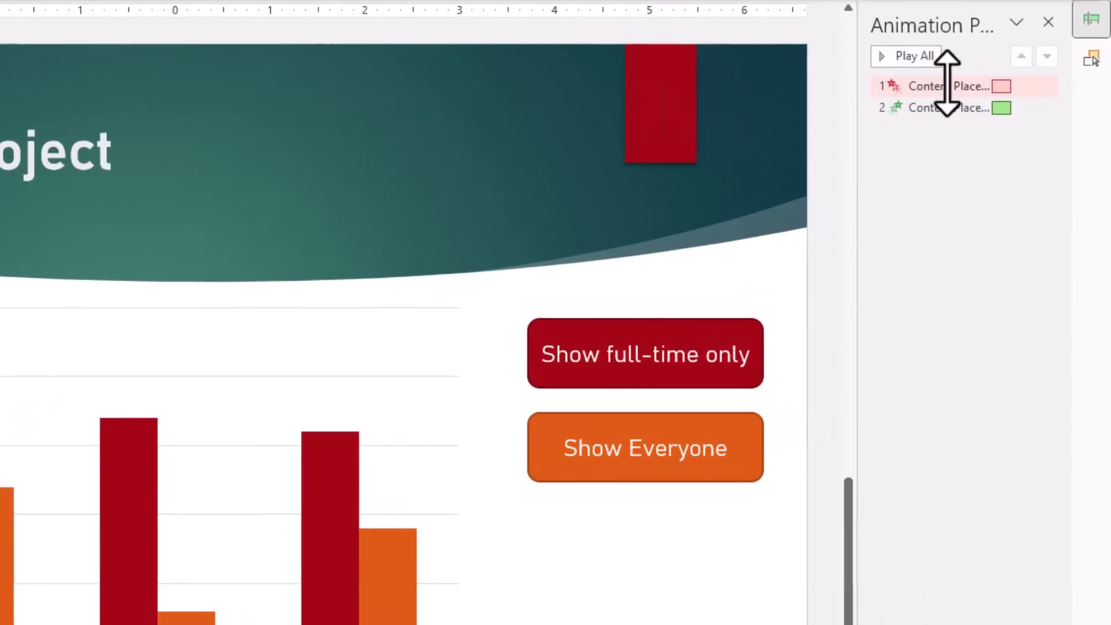
left_click(1026, 118)
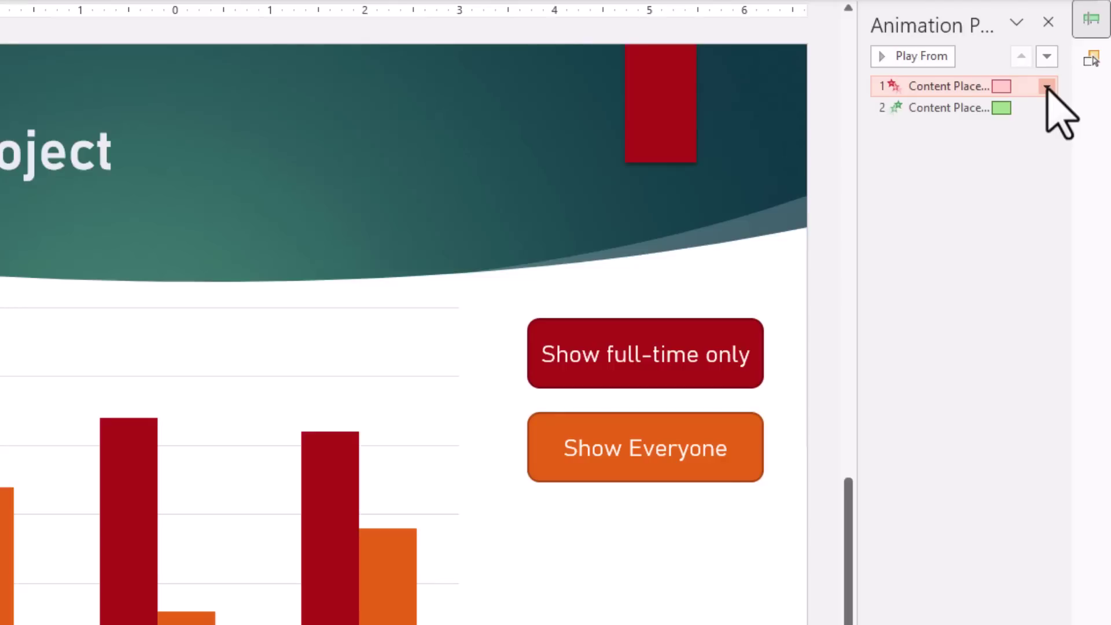
left_click(1047, 87)
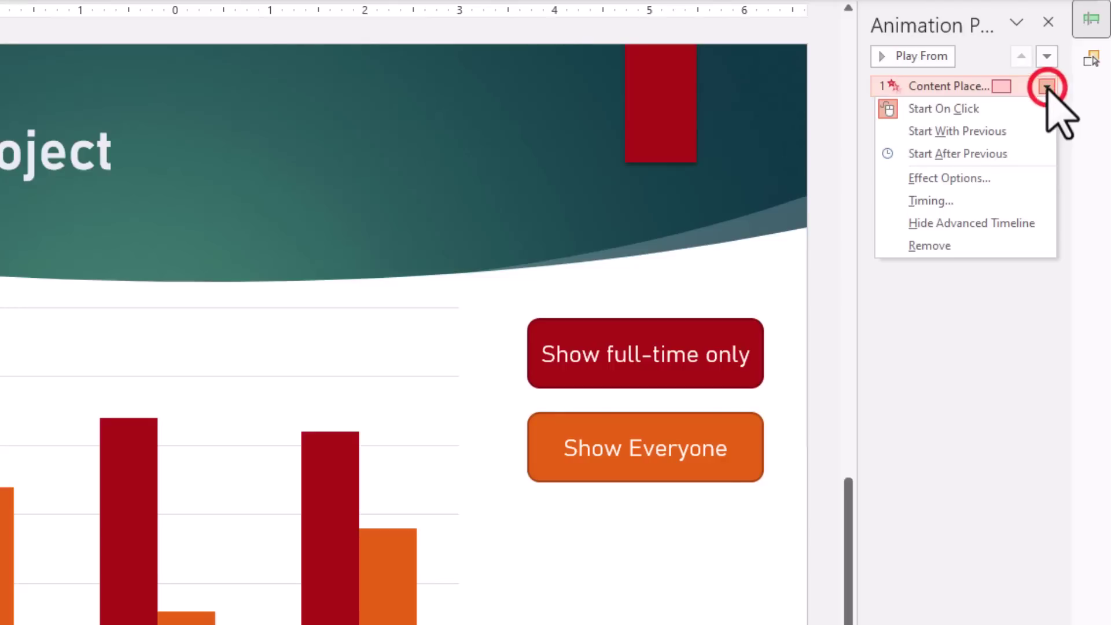
left_click(928, 201)
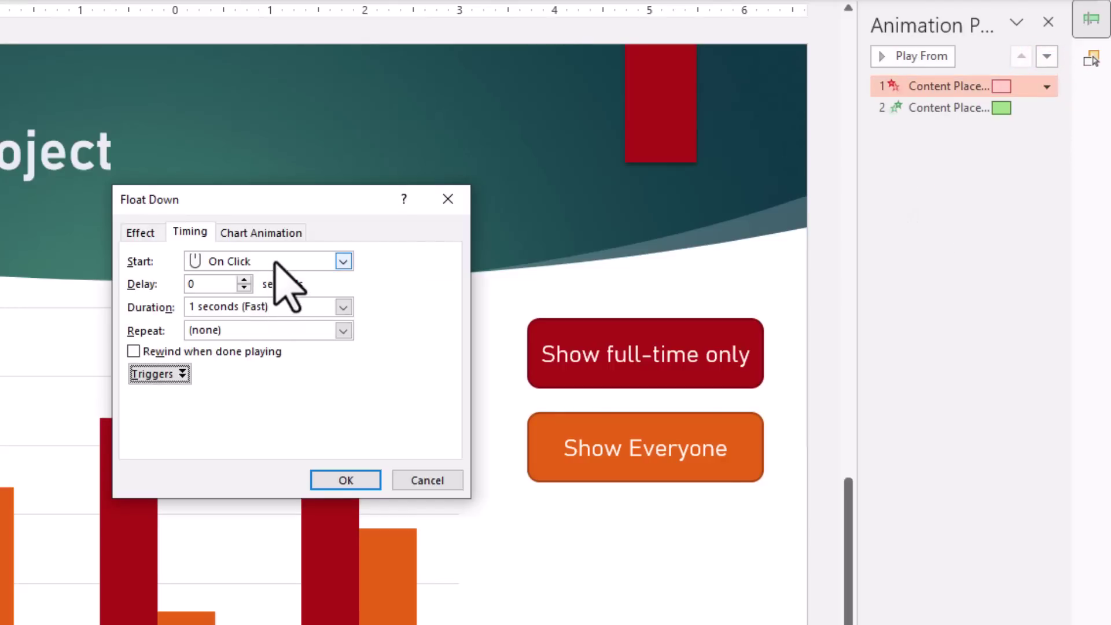
left_click(172, 374)
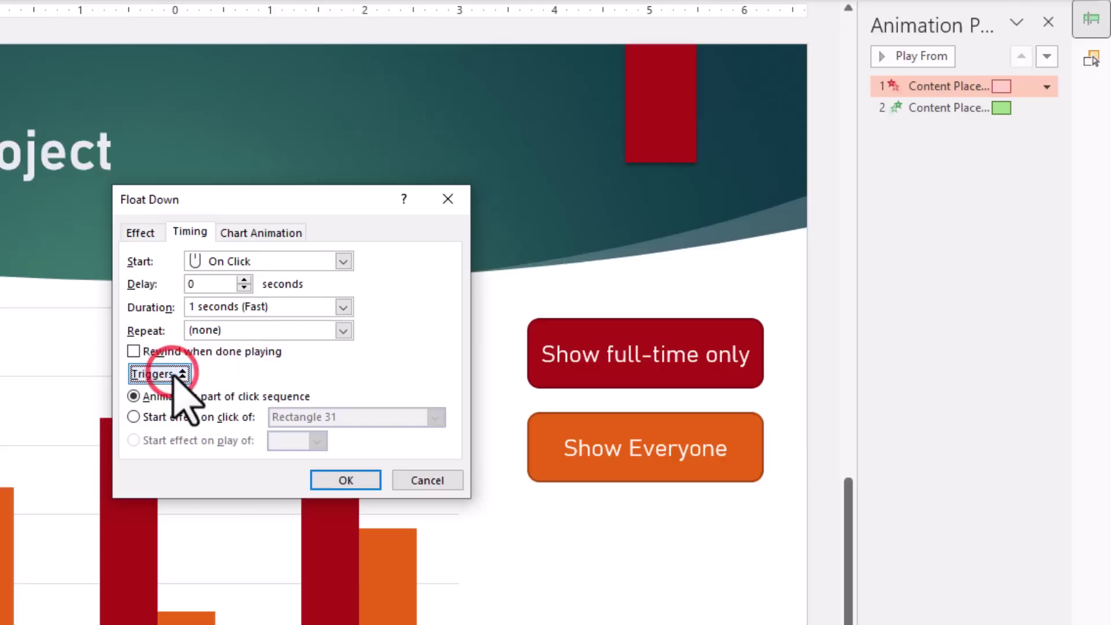
left_click(149, 417)
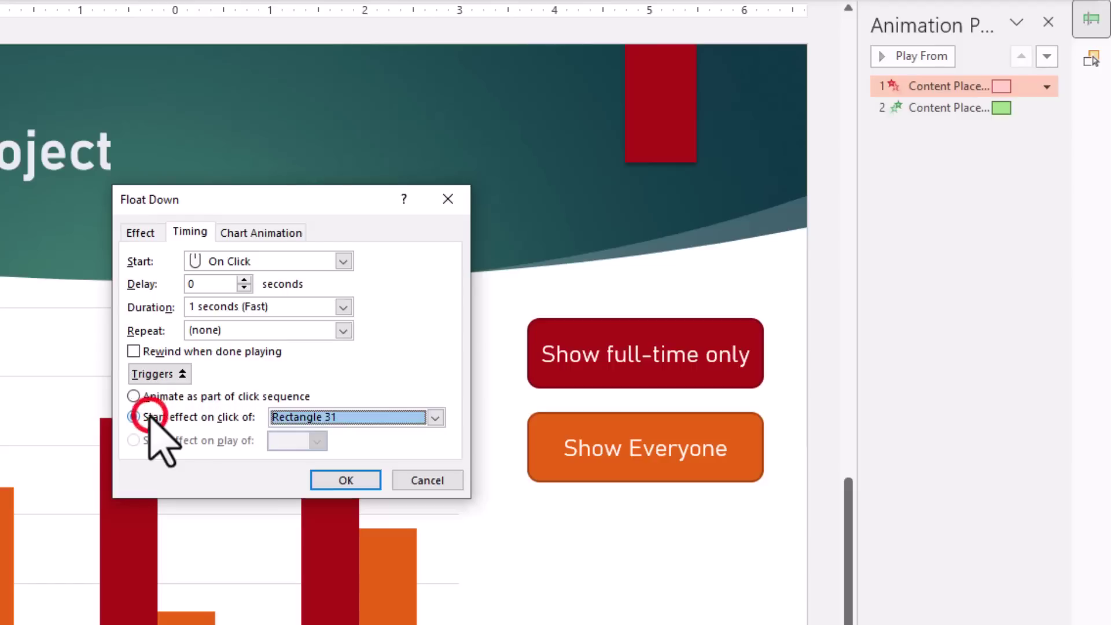
left_click(411, 415)
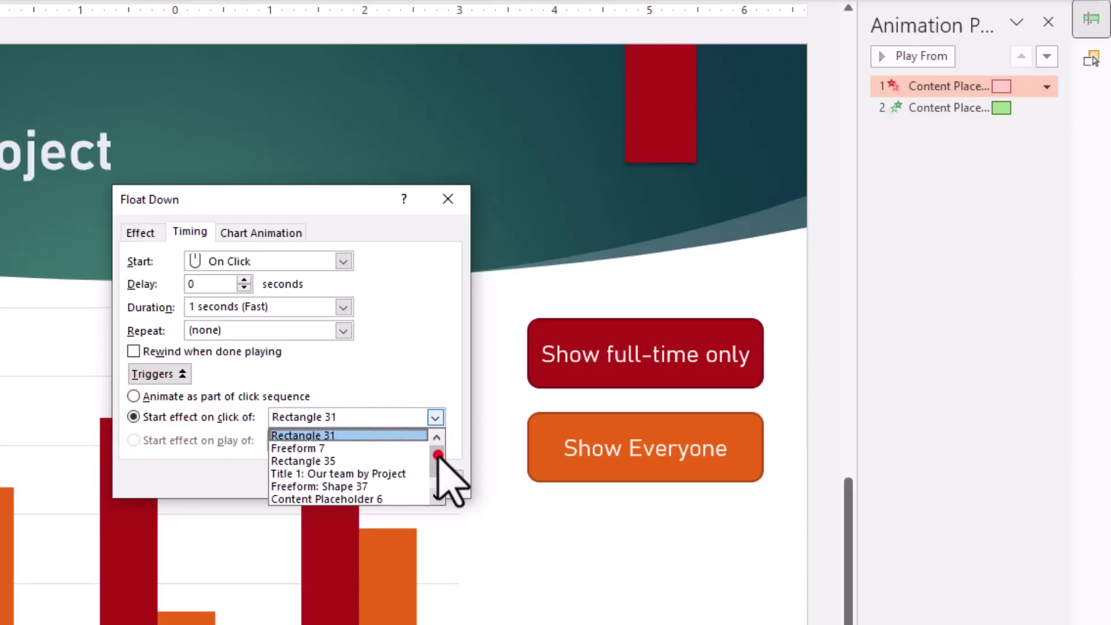
left_click_drag(438, 457, 436, 470)
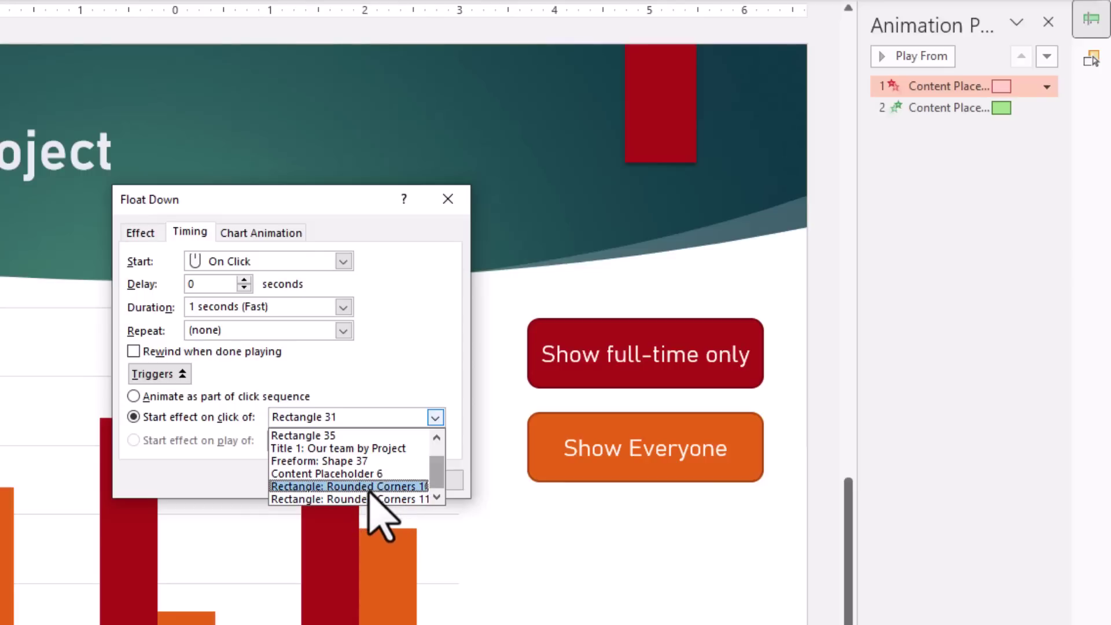
left_click(446, 442)
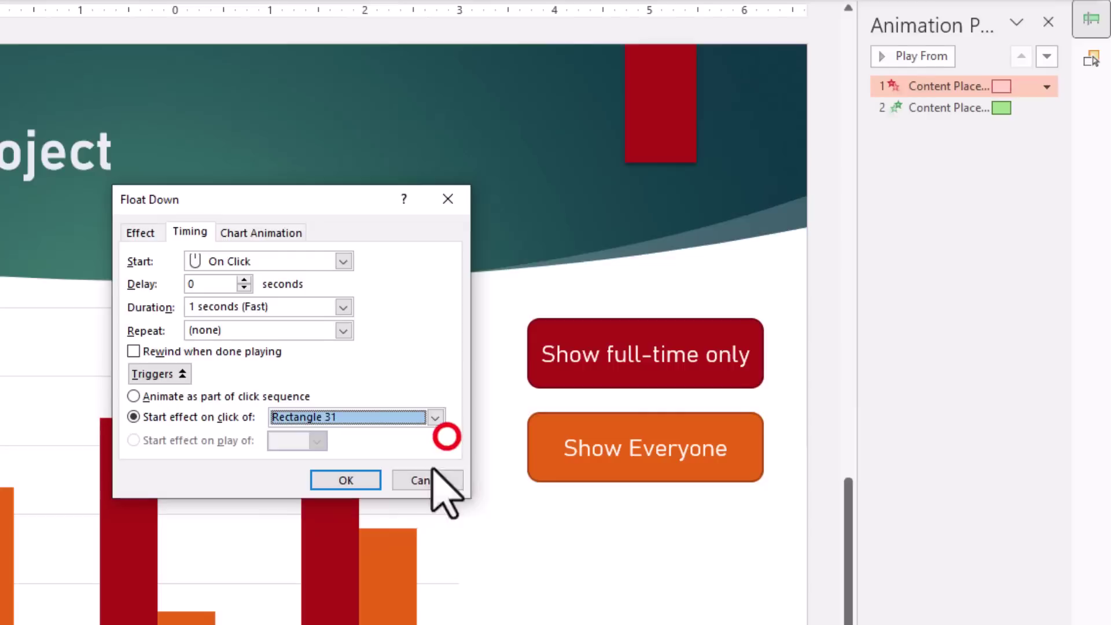
left_click(425, 479)
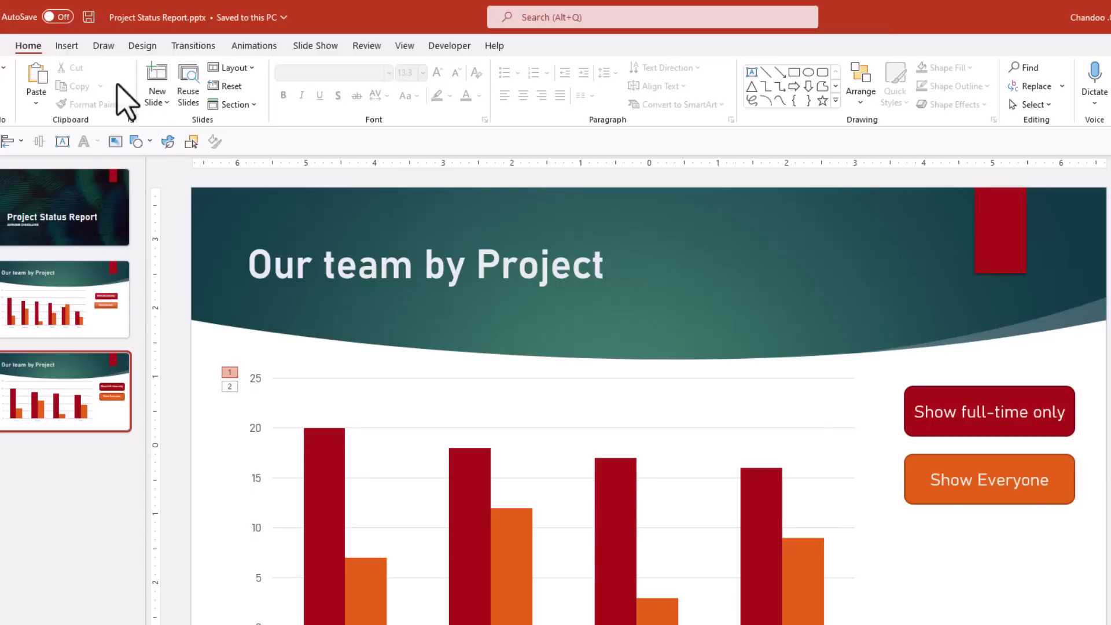
In the Selection Pane, rename the Show full-time only shape to 'show ft' and start renaming Show Everyone
left_click(1034, 104)
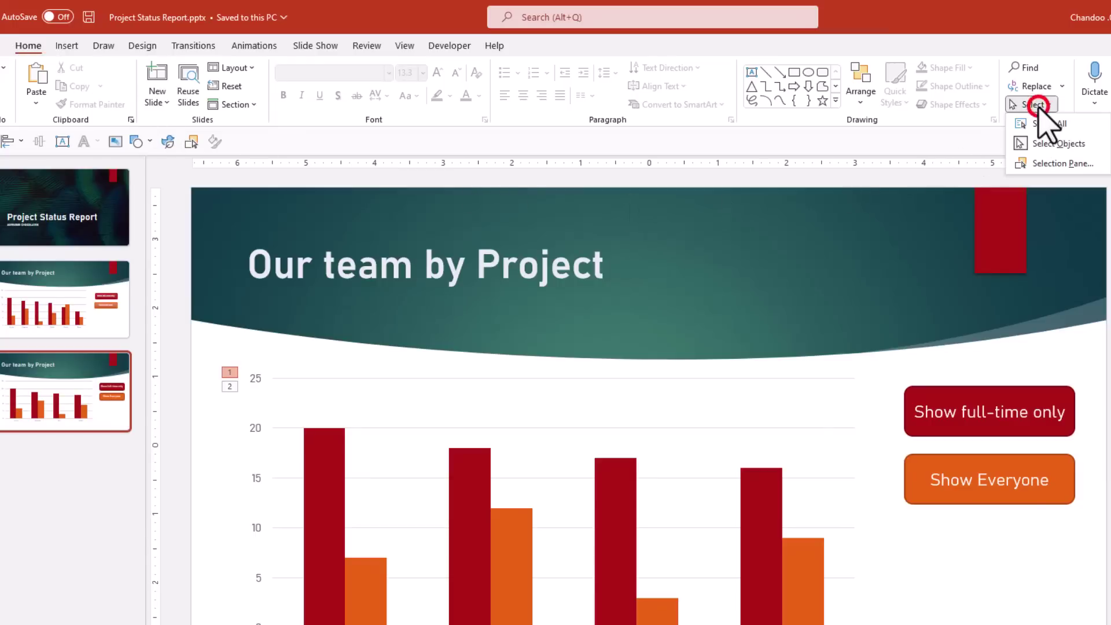
left_click(1044, 163)
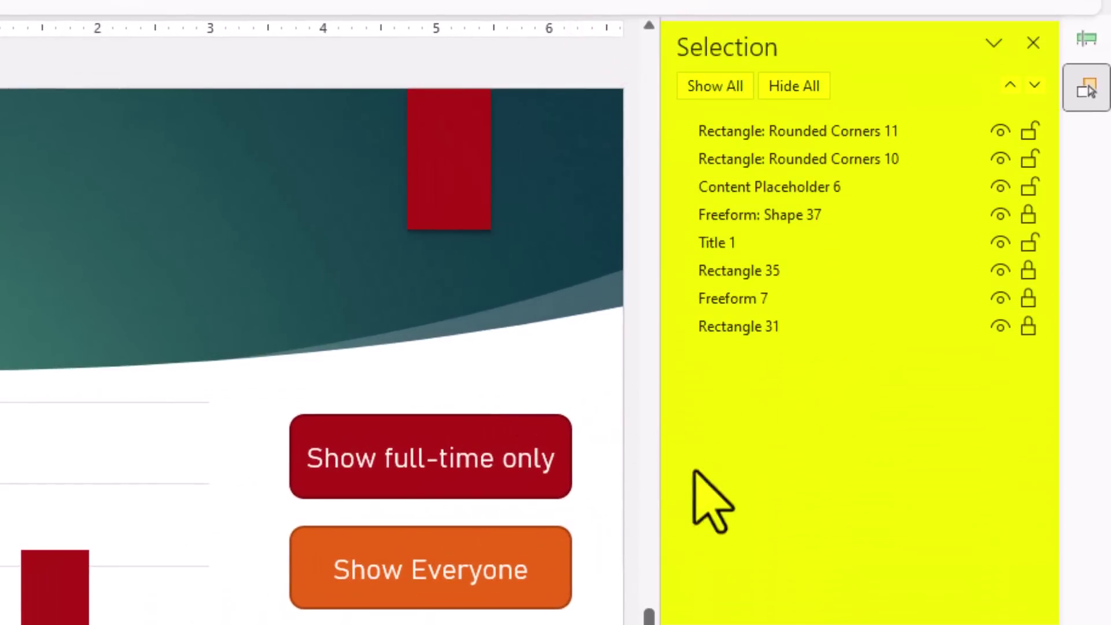
left_click(426, 416)
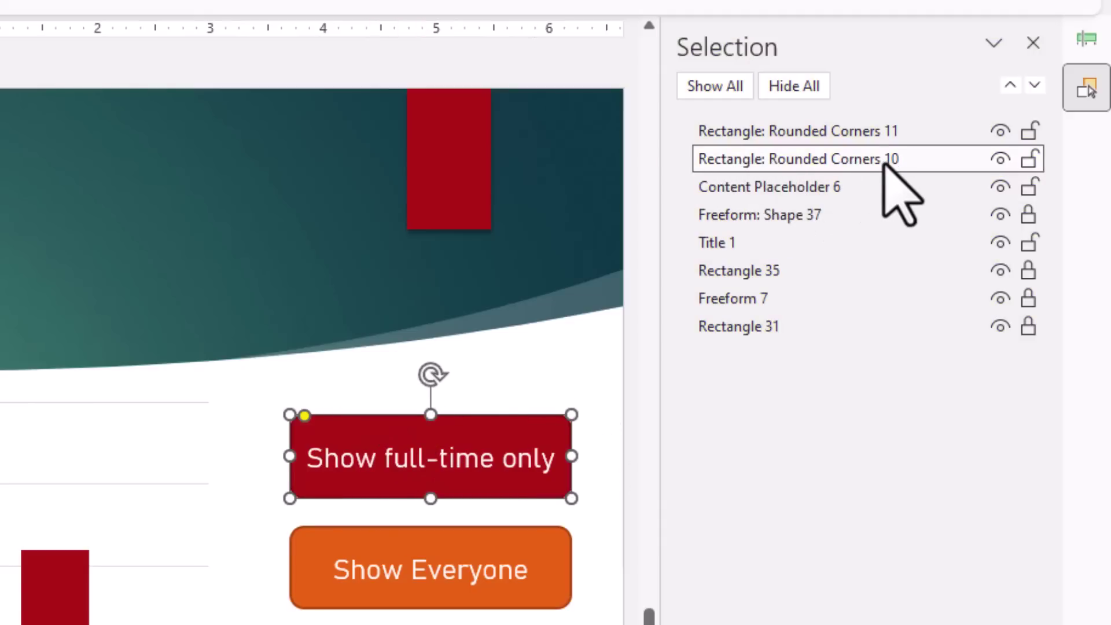
left_click(753, 159)
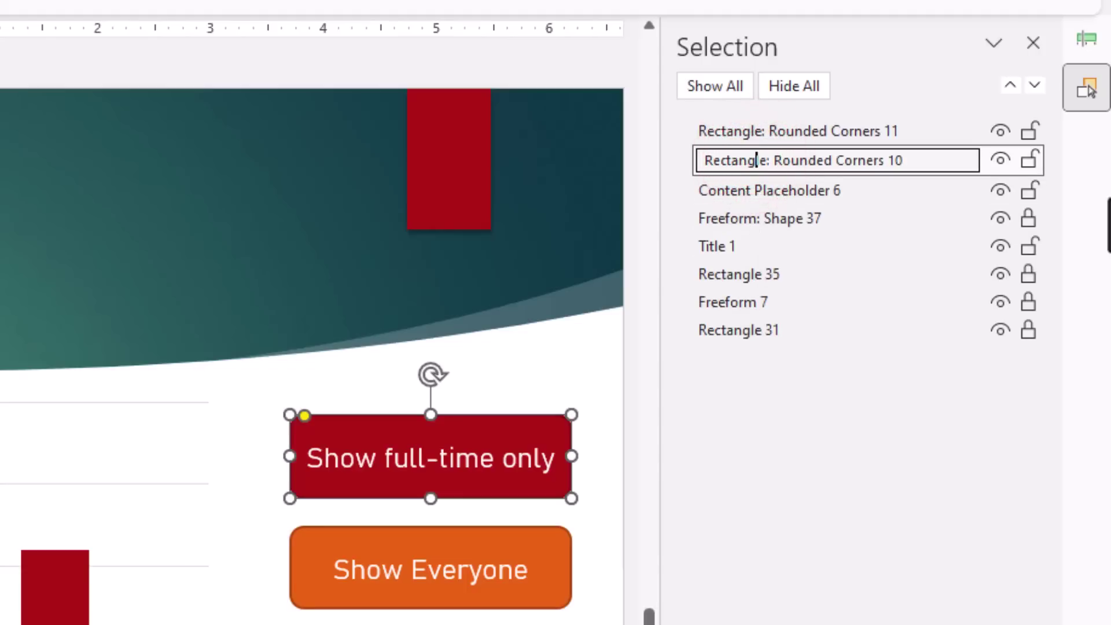
key("ctrl+a")
key("BackSpace")
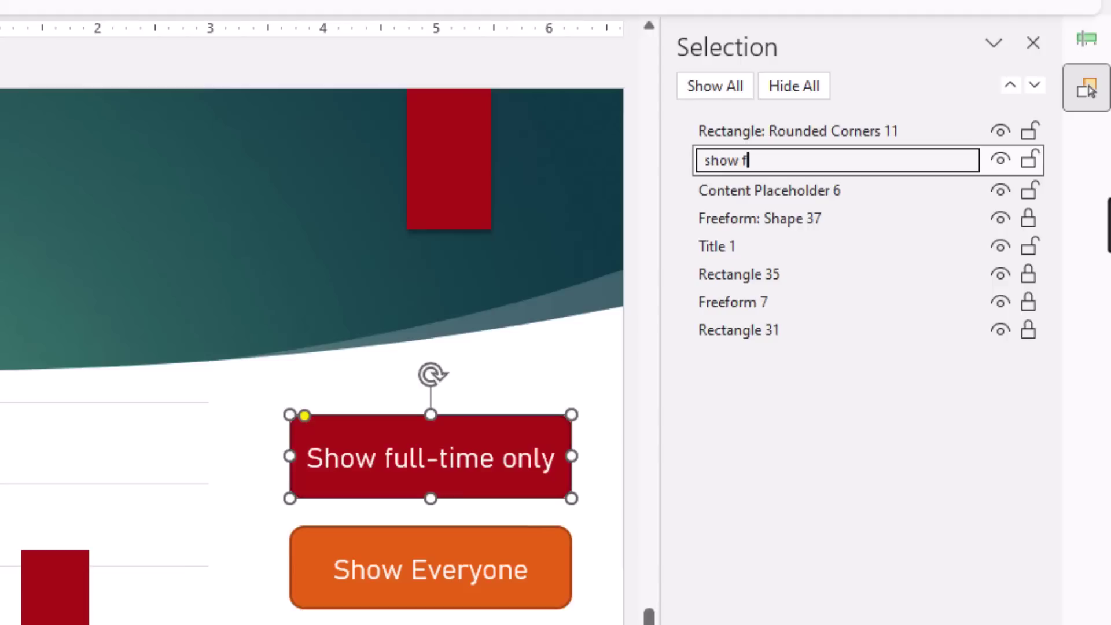
key("Return")
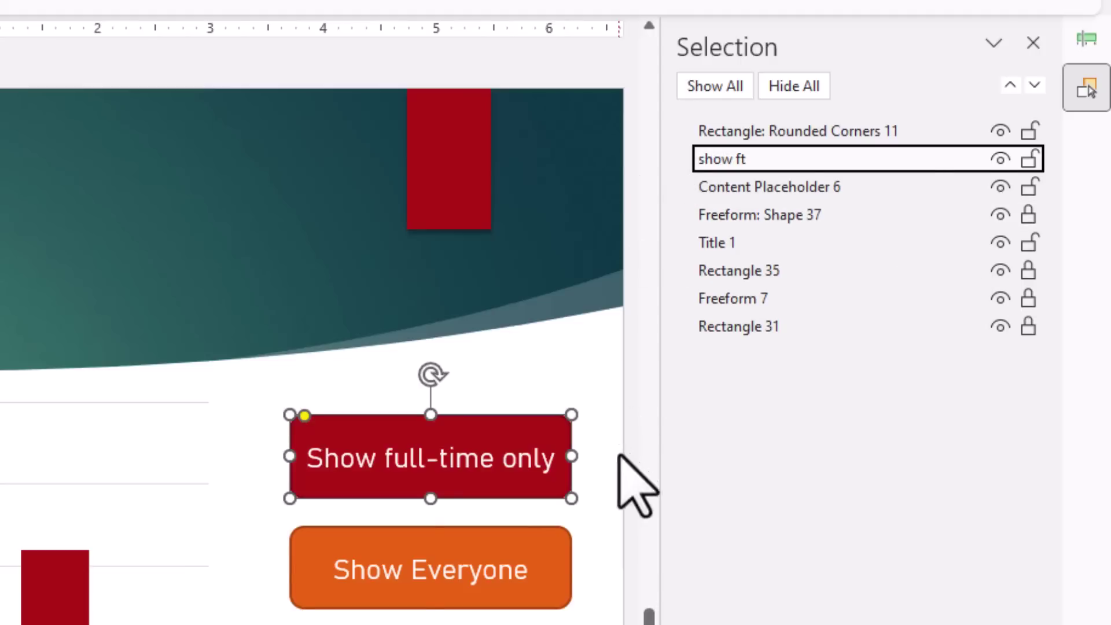
double_click(734, 132)
type("s")
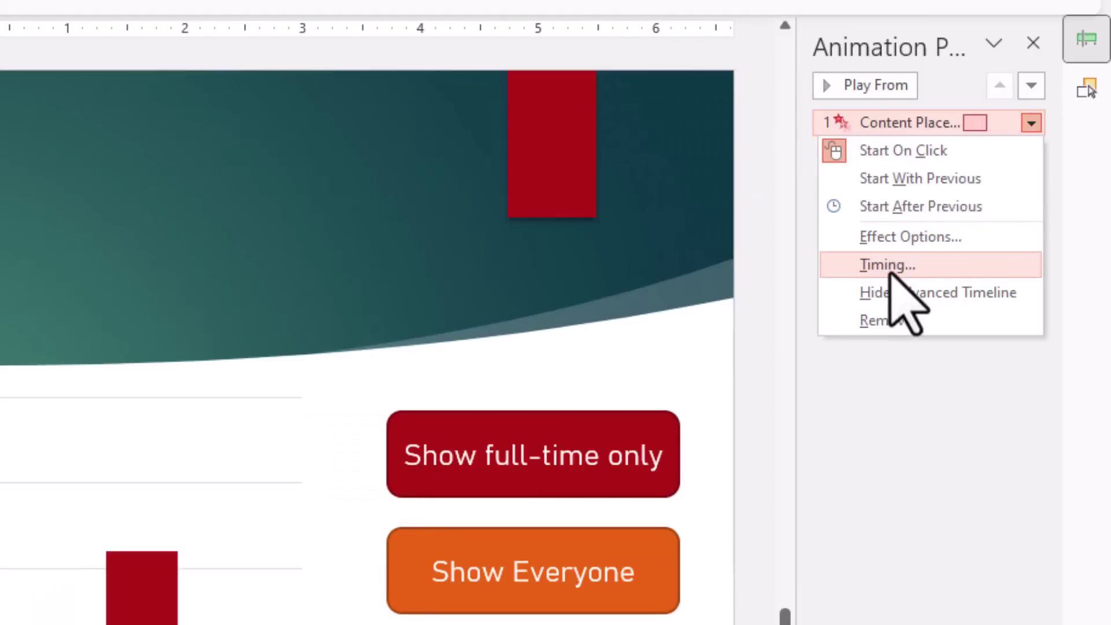
Set the Float Down effect to start on click of the 'show ft' button
left_click(888, 266)
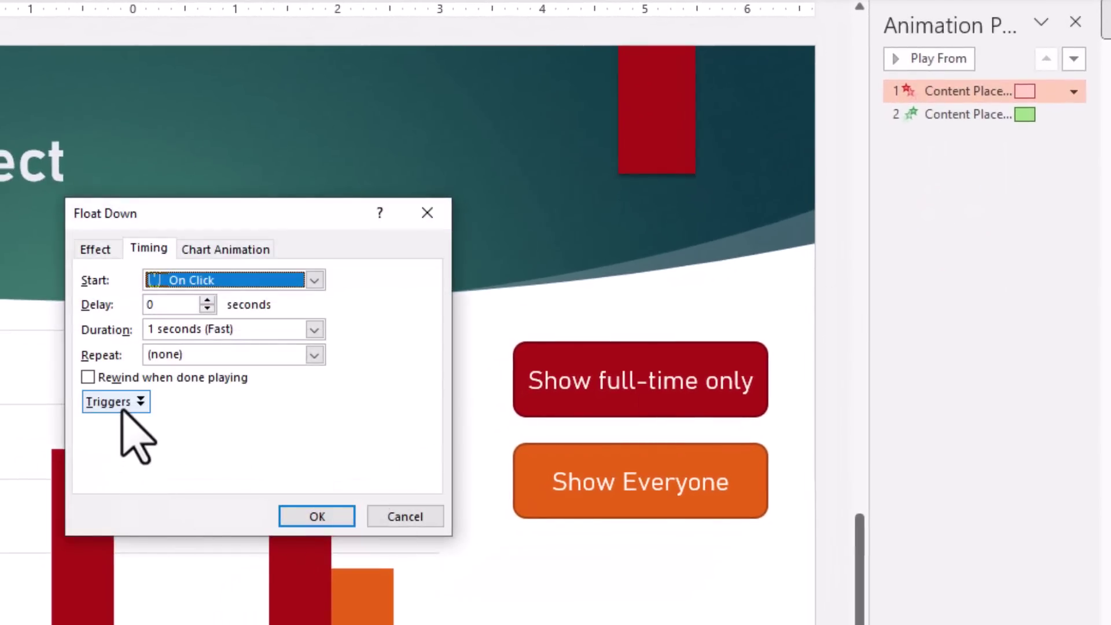
left_click(118, 402)
left_click(128, 450)
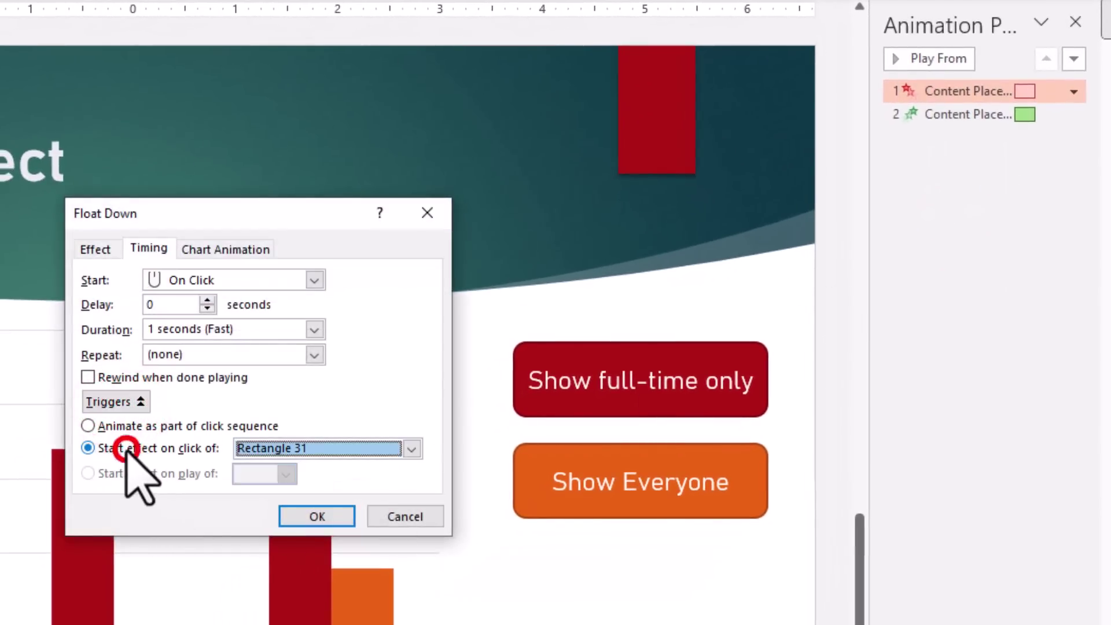
left_click(412, 449)
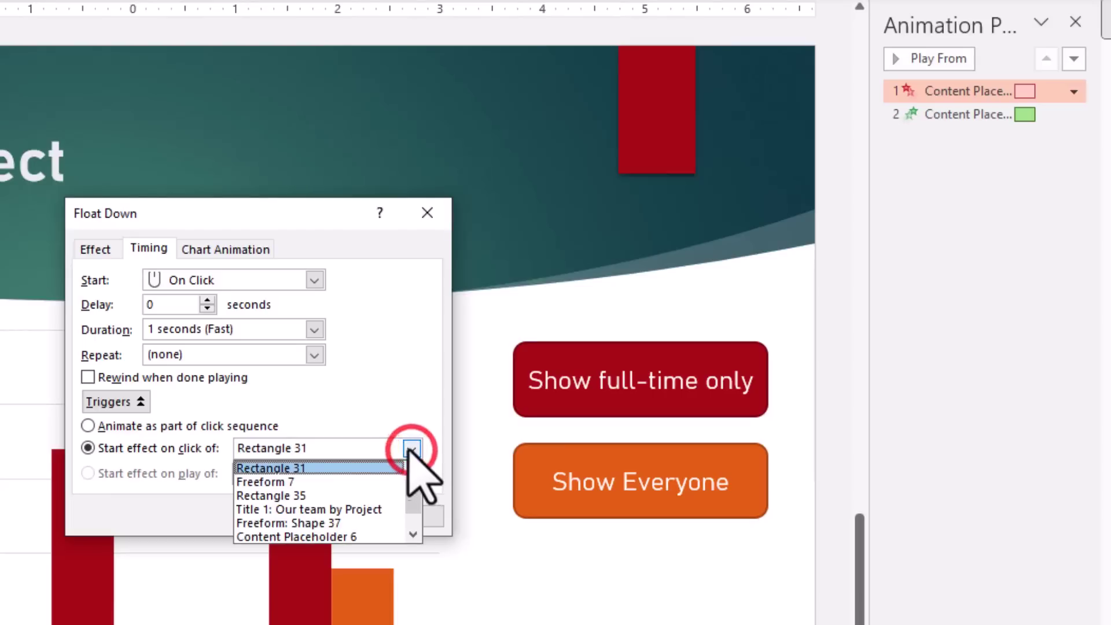
left_click(413, 502)
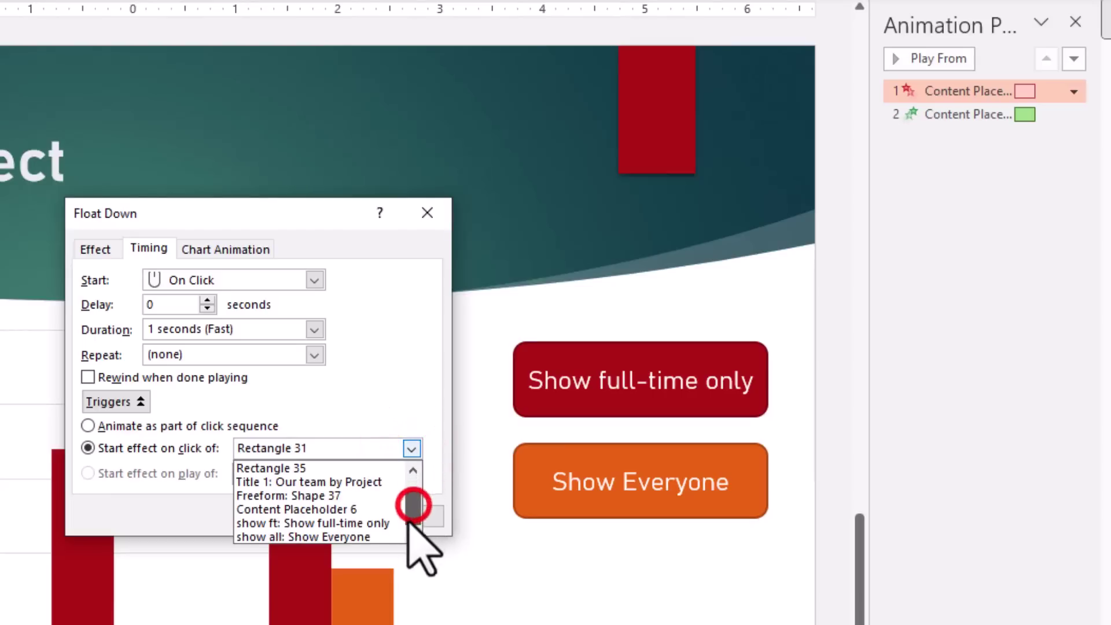
left_click(249, 524)
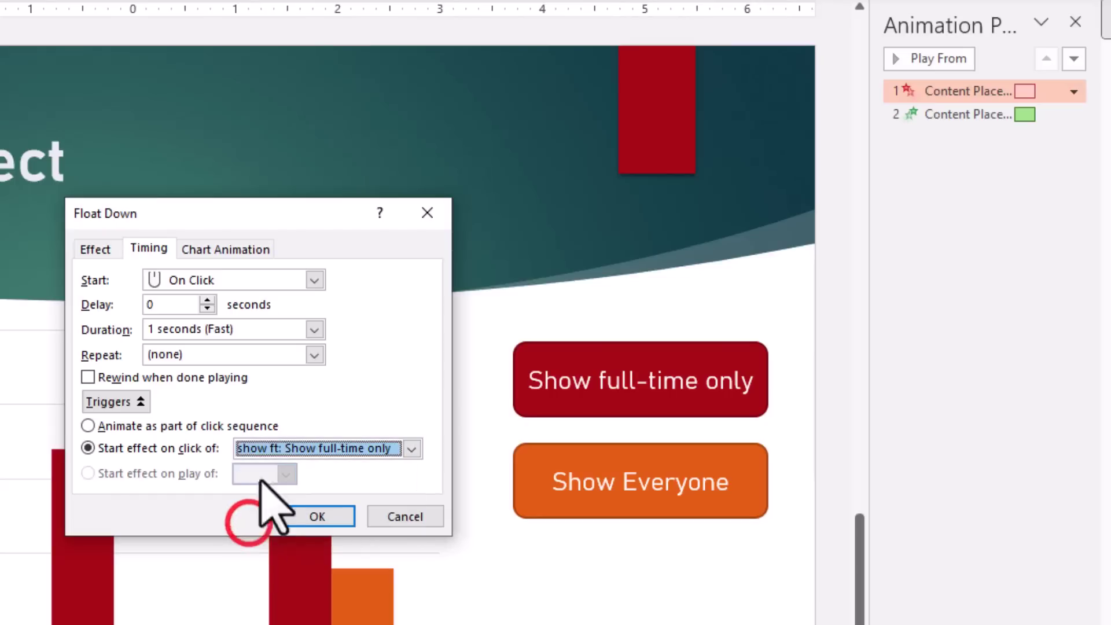
left_click(314, 513)
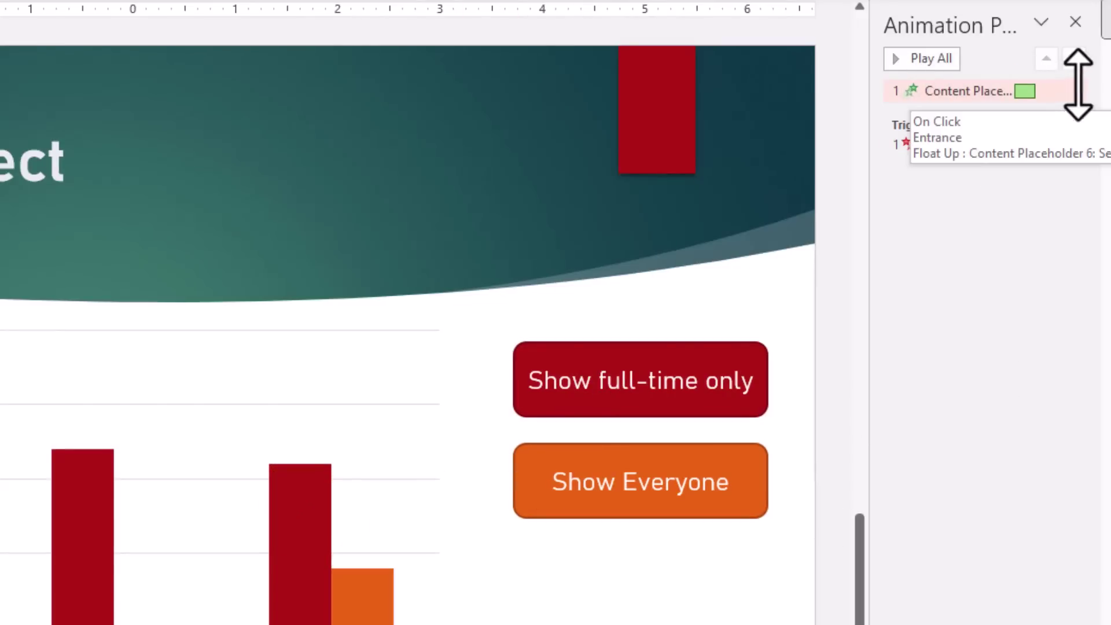
Set the Float Up effect to start on click of the 'show all' button
left_click(1056, 91)
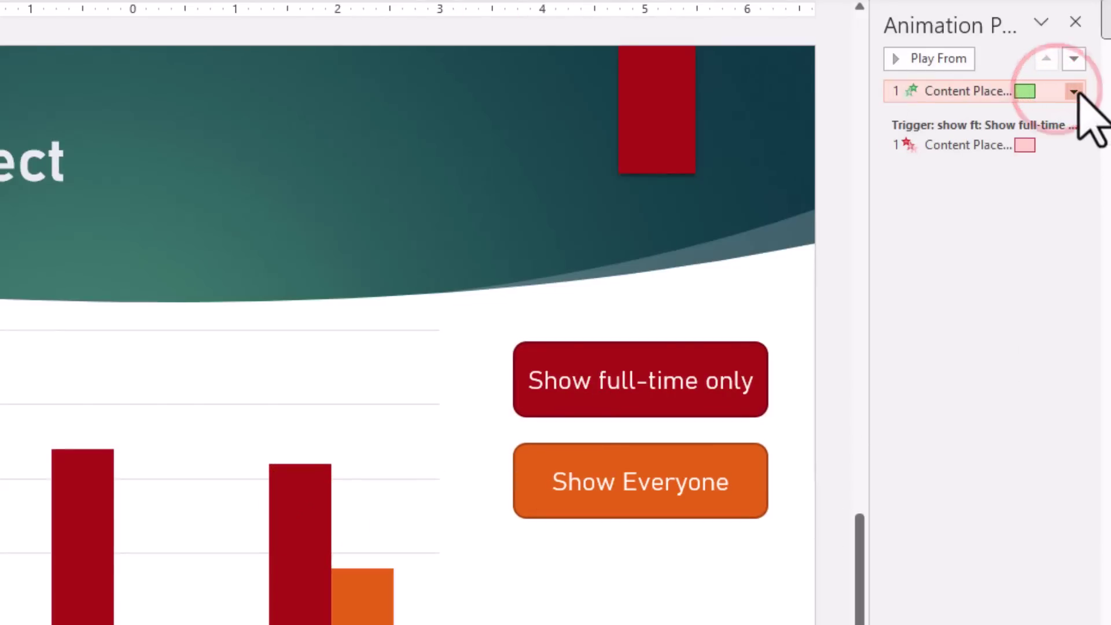
left_click(1074, 91)
left_click(970, 213)
left_click(96, 404)
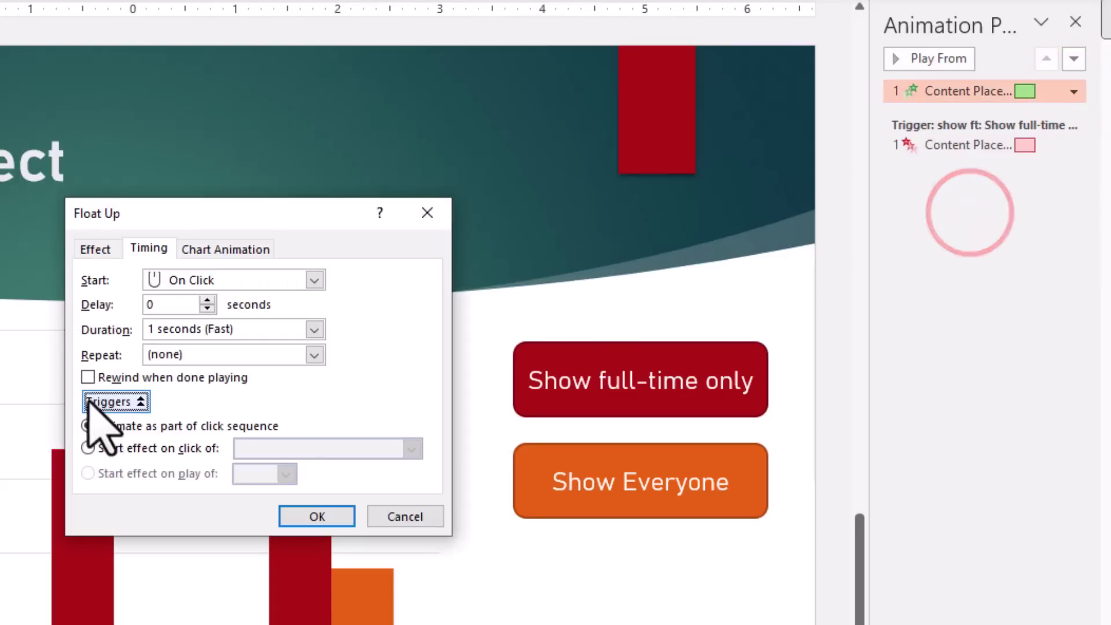
left_click(88, 448)
left_click(311, 447)
scroll(324, 509, "down", 1)
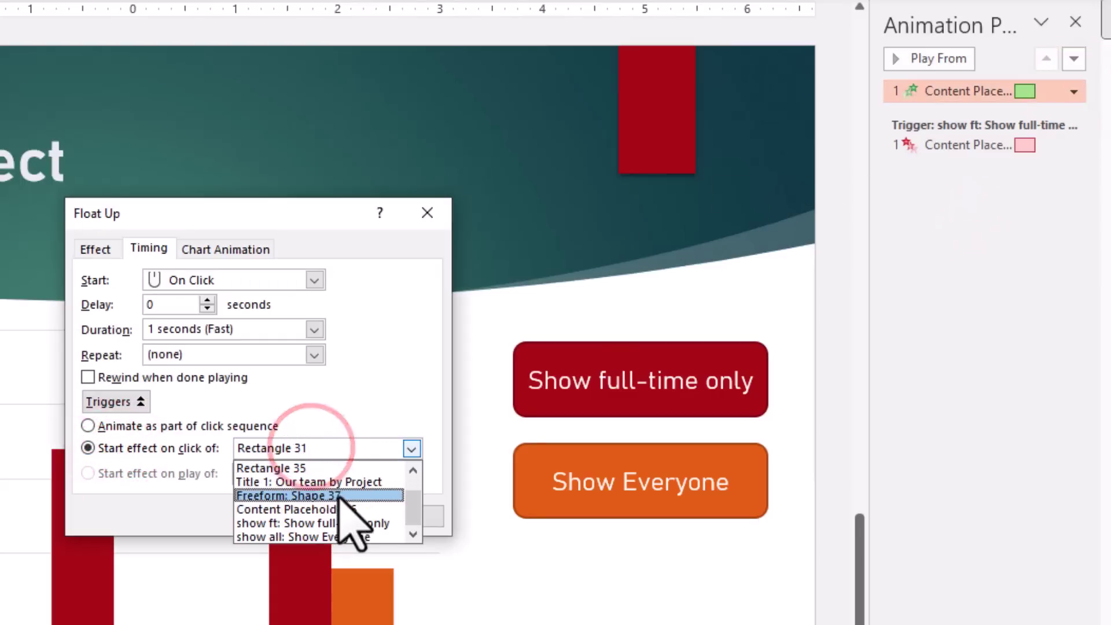
left_click(331, 535)
left_click(331, 524)
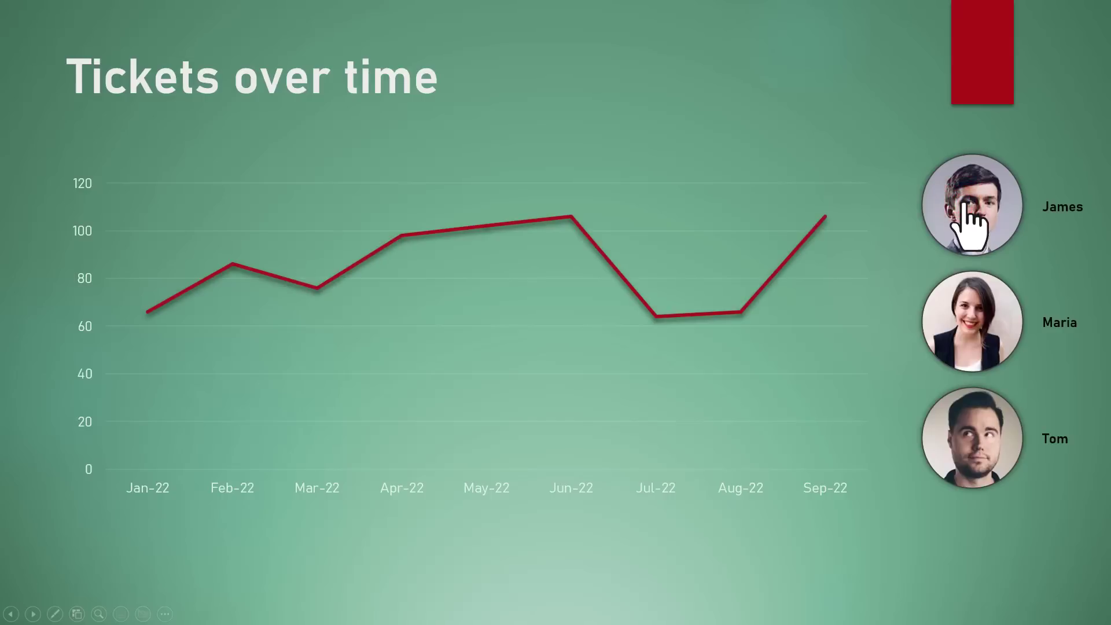
Reveal the second and third team members' ticket lines during the slide show
left_click(989, 335)
left_click(981, 438)
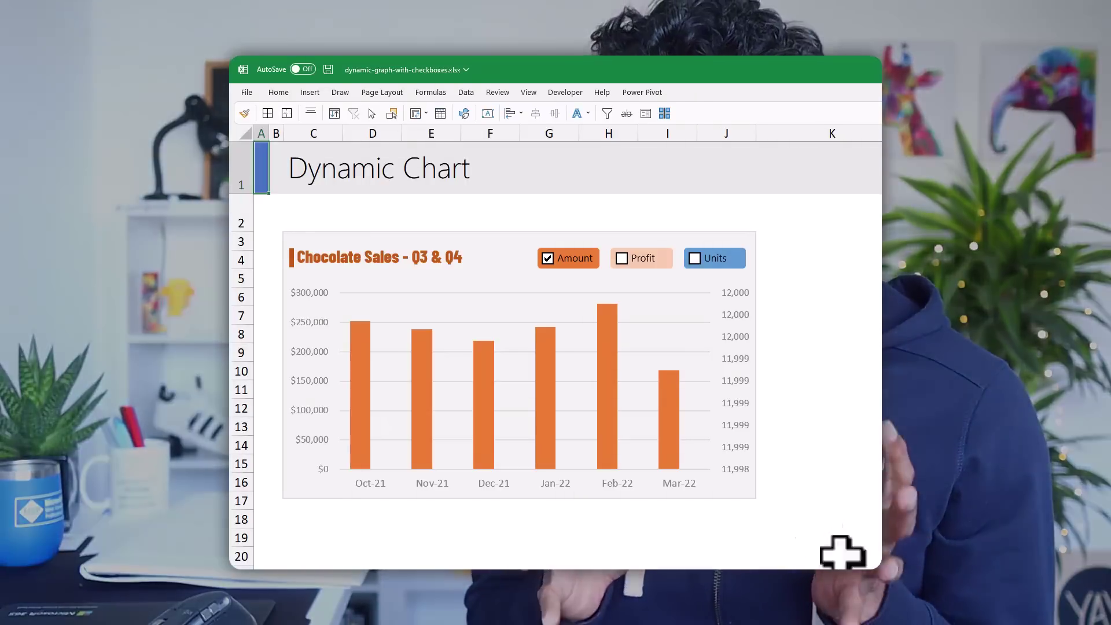
Tick Profit and Units so the Chocolate Sales chart adds Profit bars and a Units line beside Amount
left_click(622, 258)
left_click(694, 258)
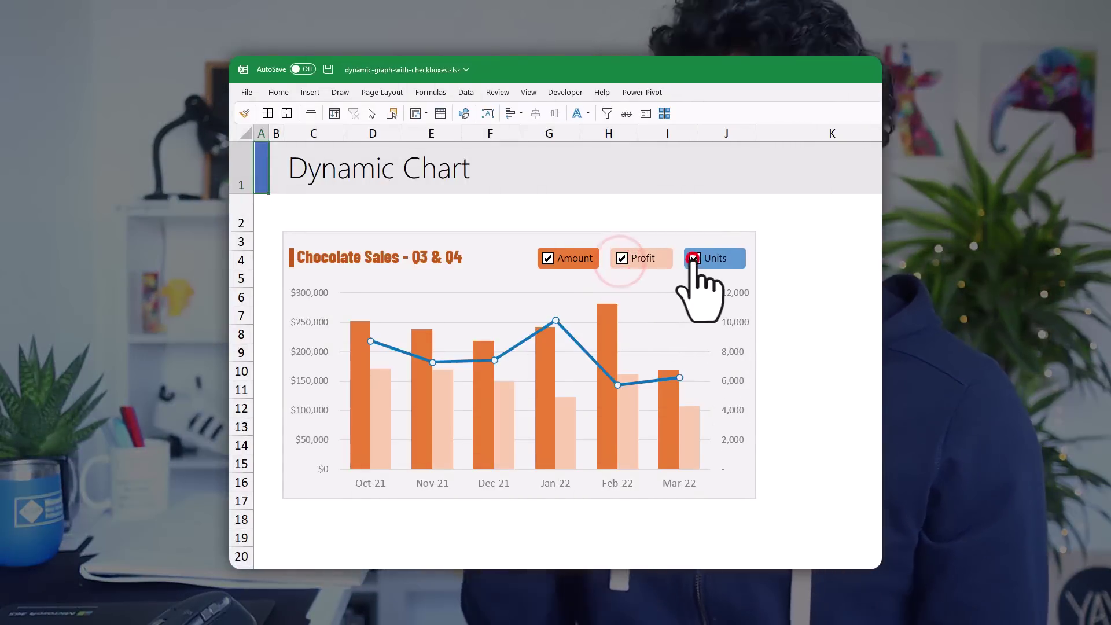